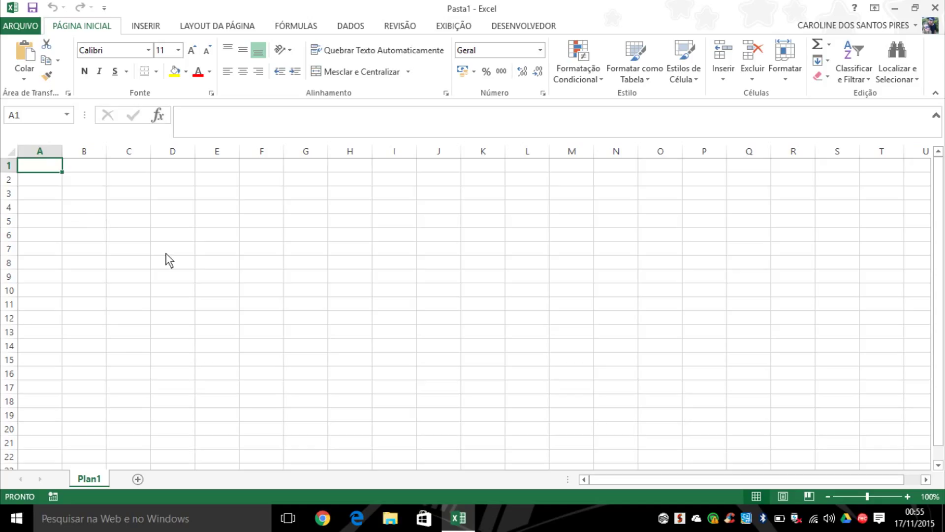
Step: Add two new sheets so the workbook holds three sheets
left_click_drag(166, 253, 233, 291)
left_click(311, 260)
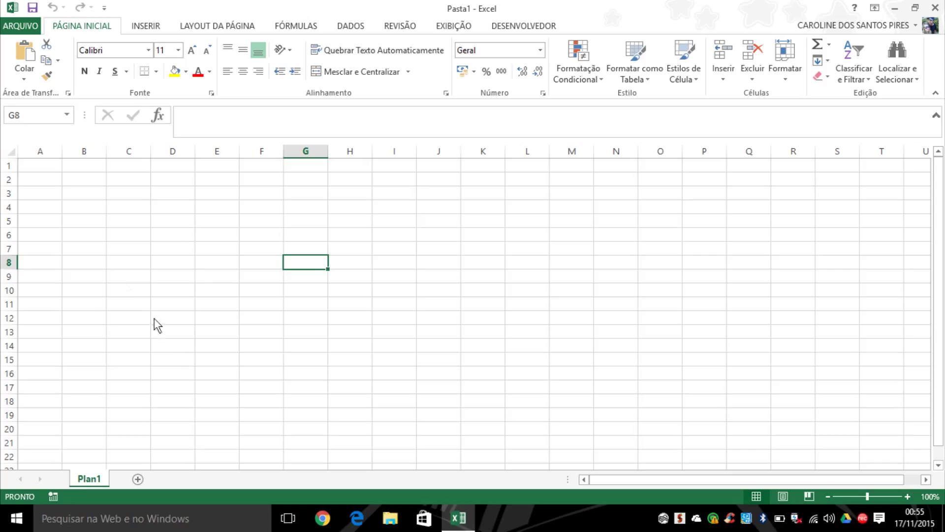
left_click(137, 479)
left_click(178, 478)
Step: Rename the first sheet to MENU
left_click(93, 480)
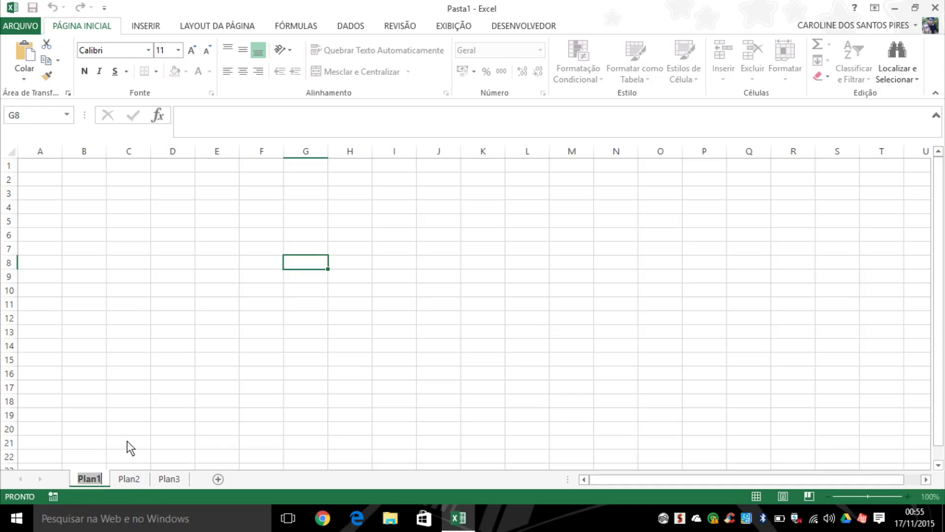
type("MENU")
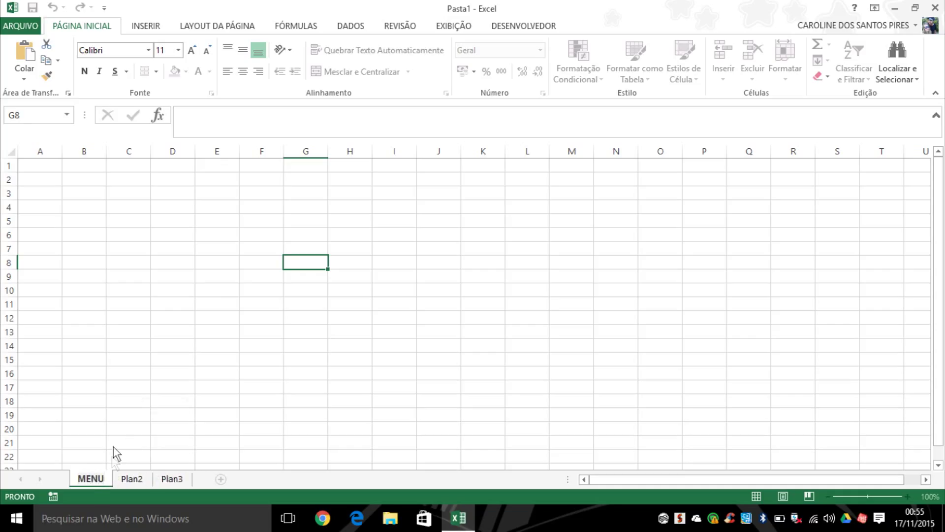
left_click(113, 445)
right_click(87, 477)
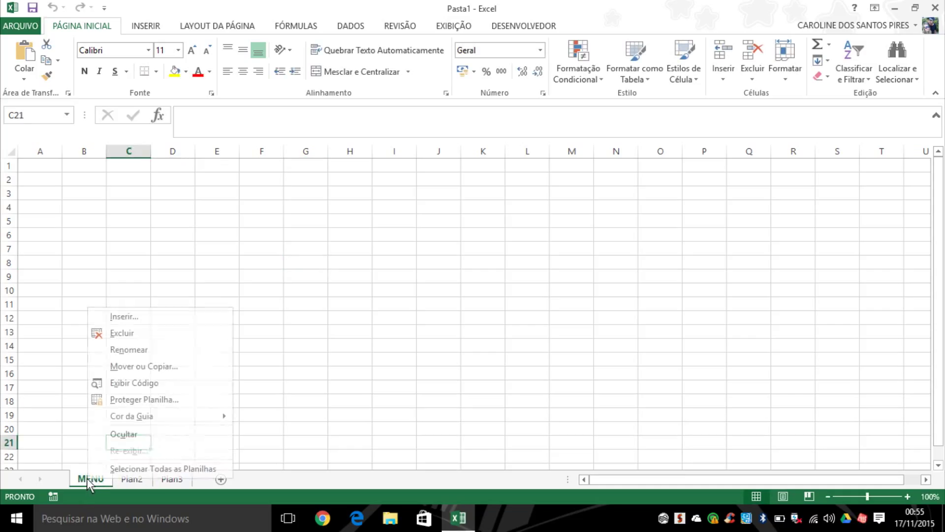
left_click(385, 397)
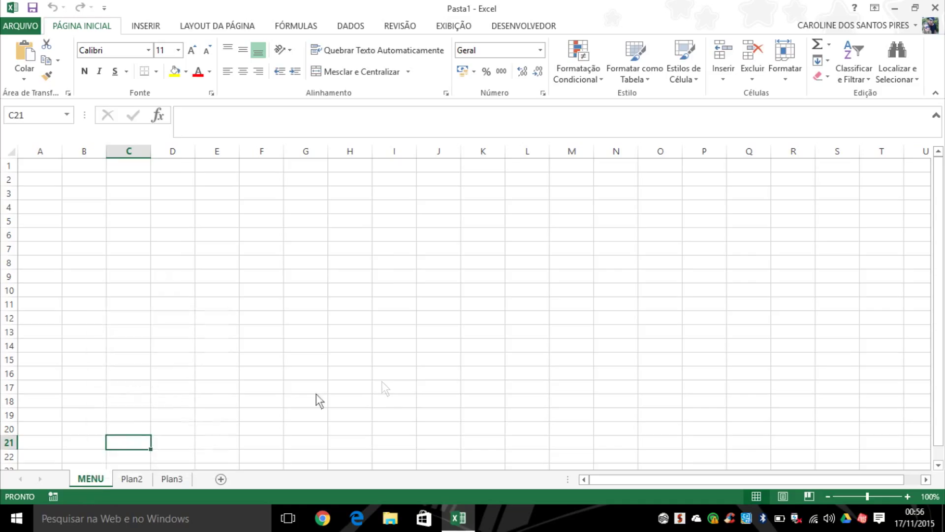
Step: Rename the other two sheets JANEIRO and FEVEREIRO, then return to the MENU sheet
double_click(137, 479)
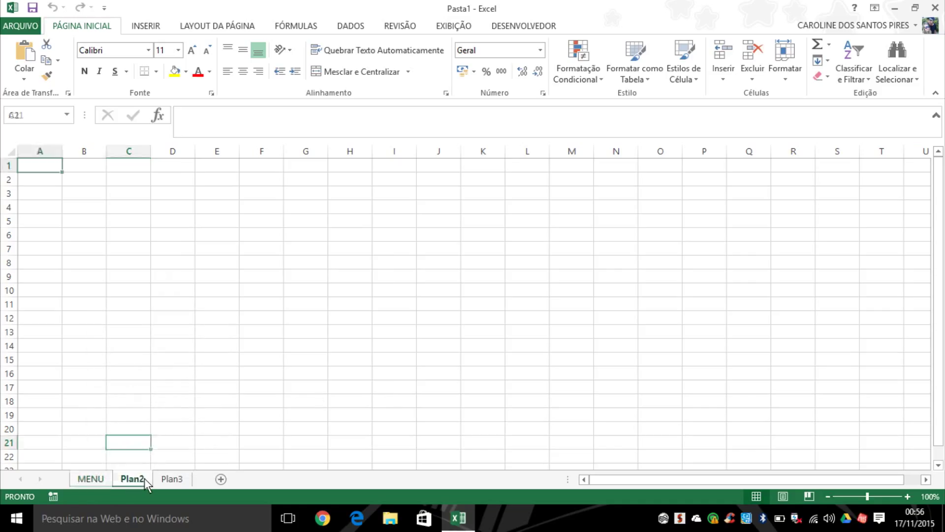
type("JANEIRO")
left_click(234, 400)
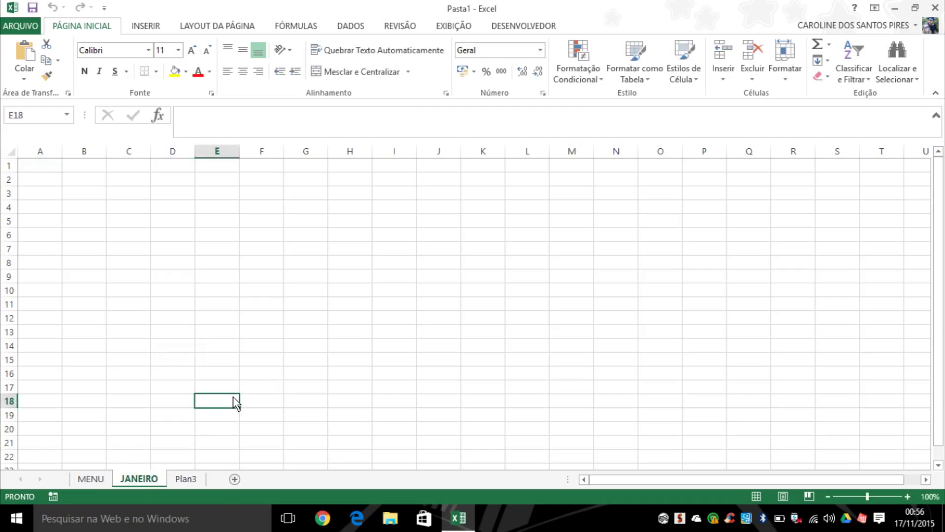
double_click(184, 478)
type("FEVEREIRO")
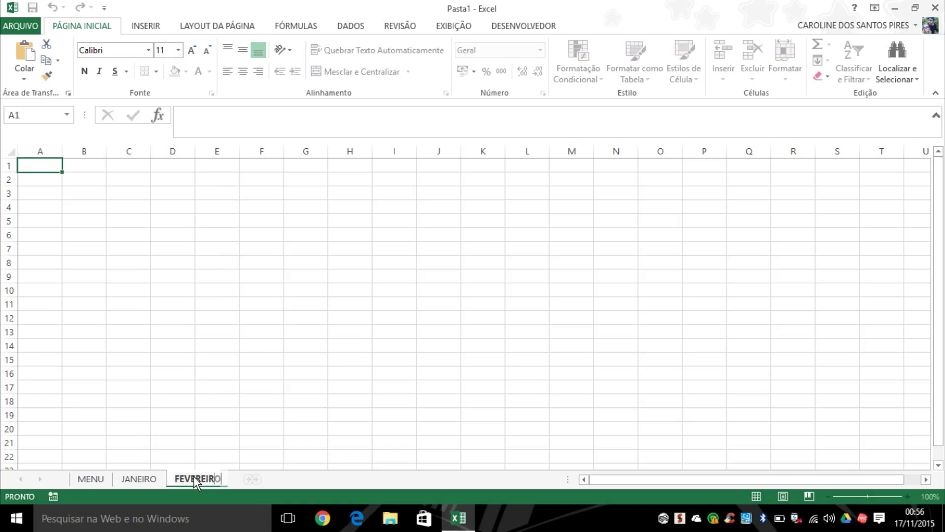
left_click(262, 347)
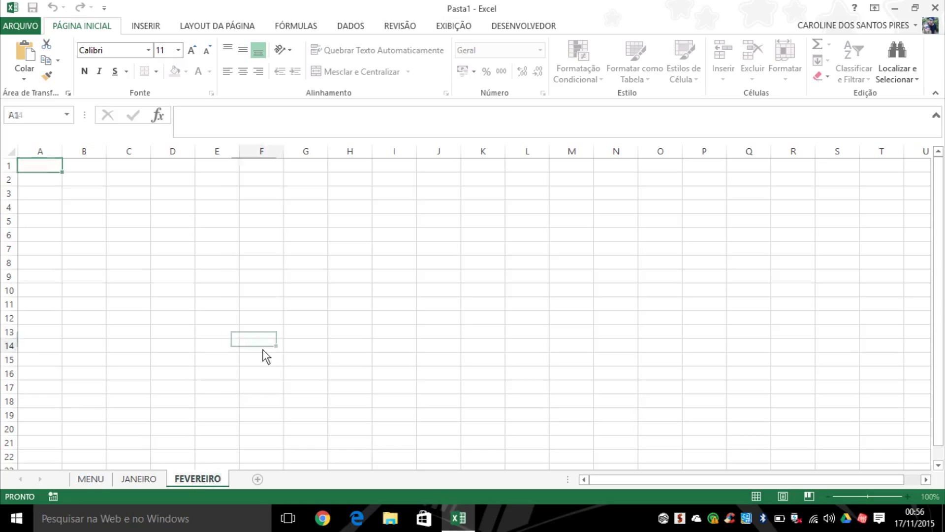
left_click(95, 479)
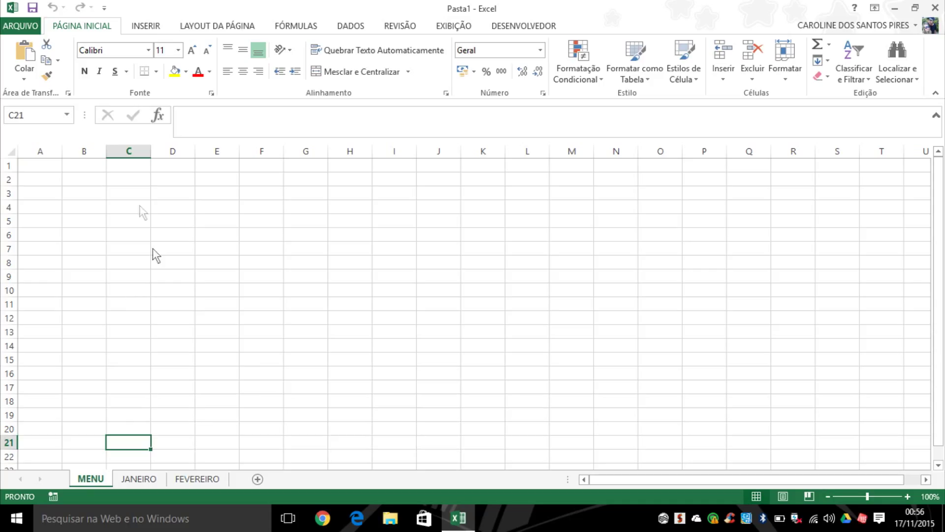
left_click(151, 30)
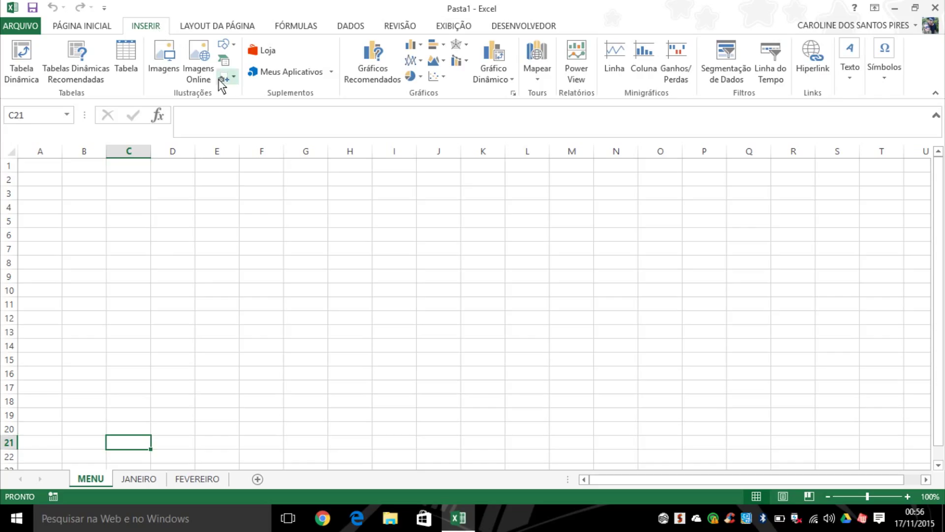
Step: Draw a rounded rectangle over cells B5 to E8 on the MENU sheet
left_click(228, 47)
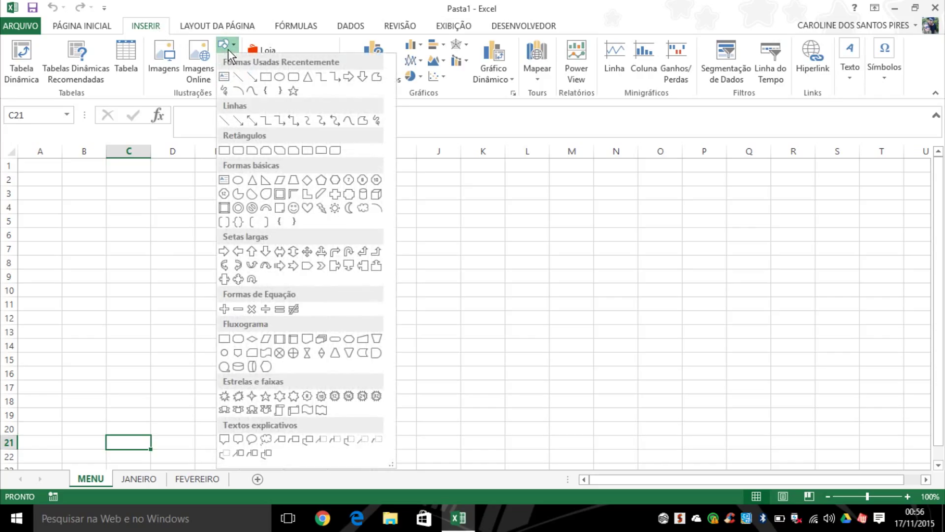
left_click(294, 76)
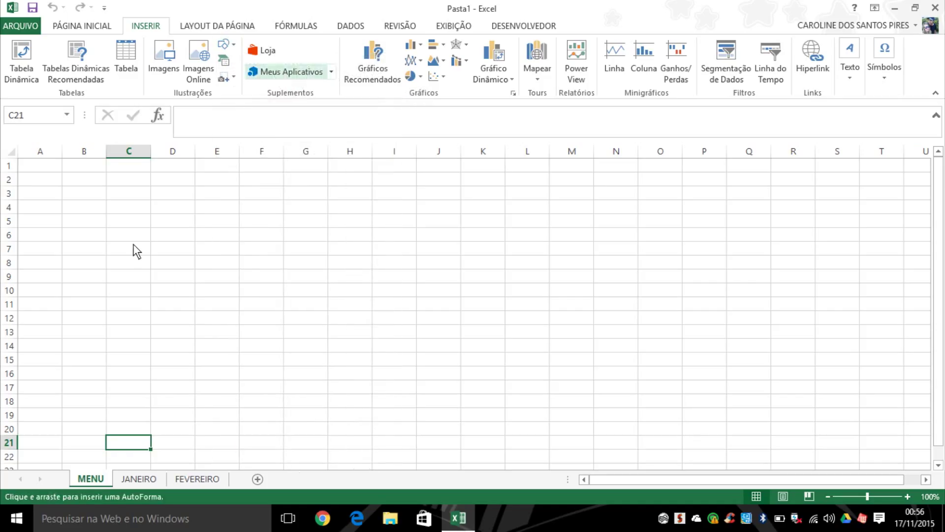
left_click_drag(90, 213, 221, 262)
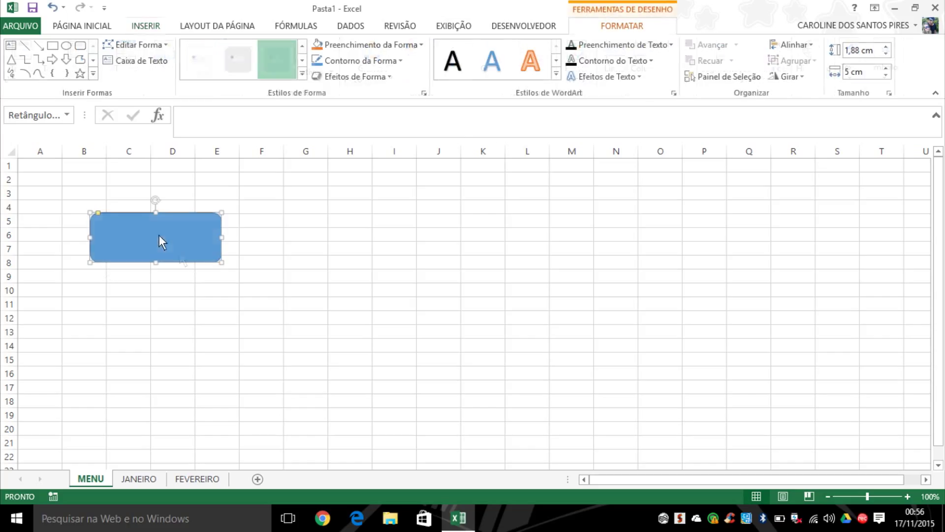
Step: Apply a green shape style and a bevel effect to the rectangle
left_click(303, 74)
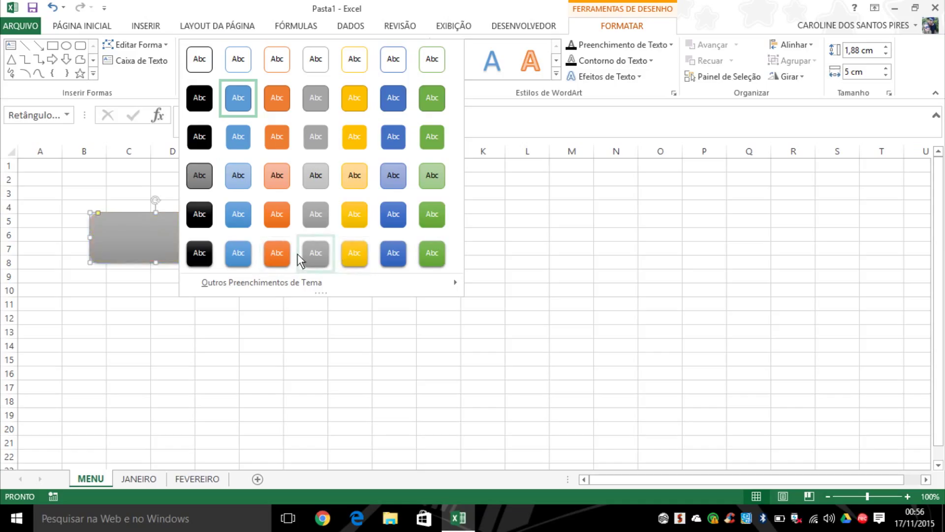
left_click(433, 264)
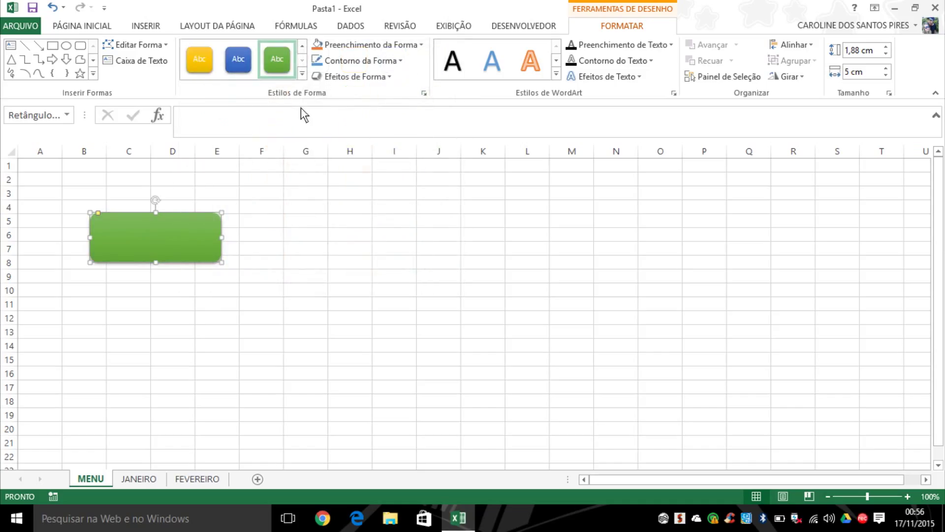
left_click(344, 78)
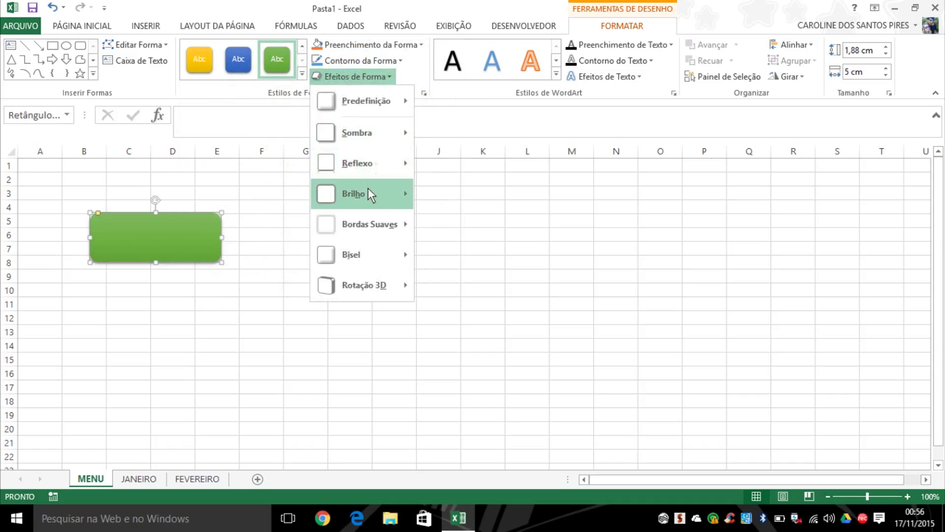
mouse_move(361, 254)
left_click(425, 325)
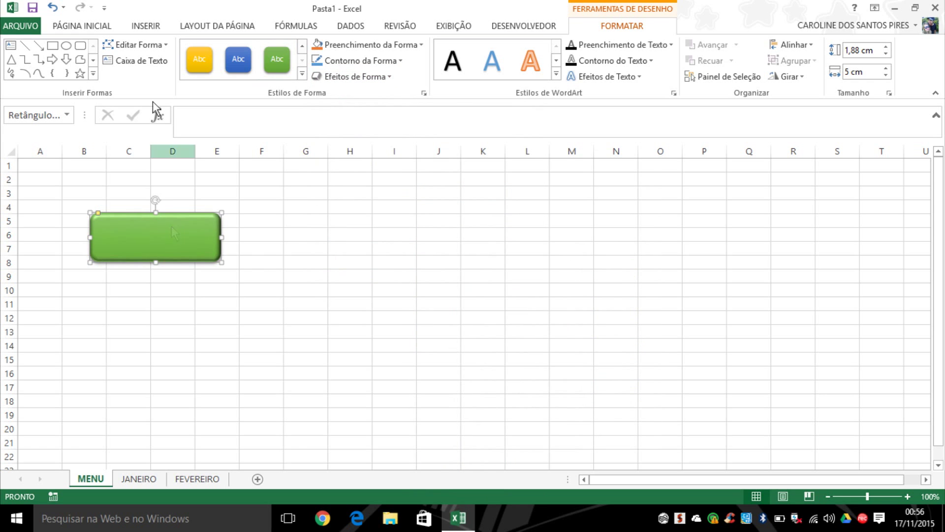
right_click(135, 235)
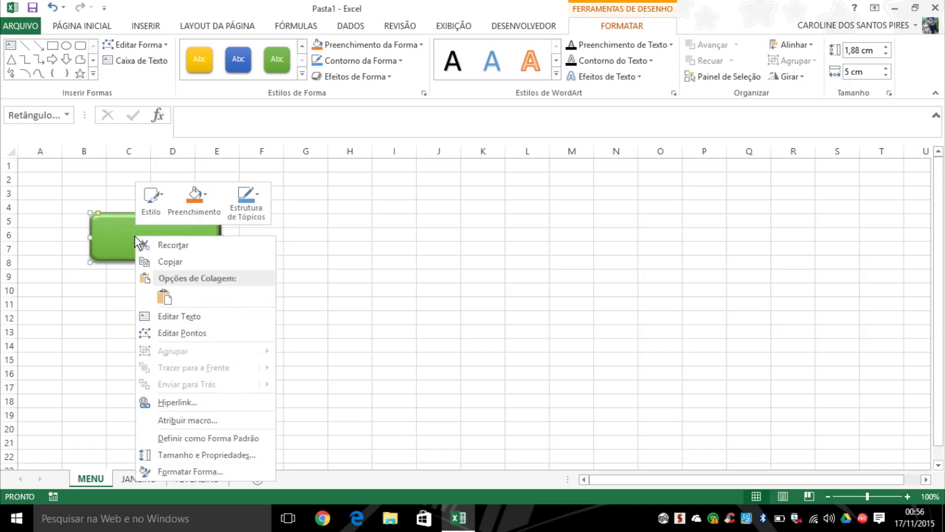
Step: Type JANEIRO inside the rectangle and enlarge the text to size 20
left_click(178, 316)
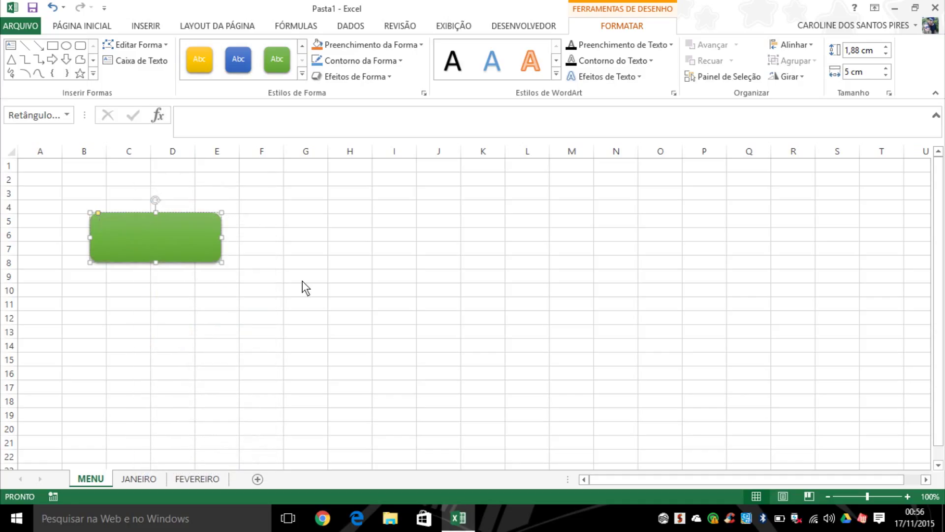
type("JANEIRO")
double_click(108, 225)
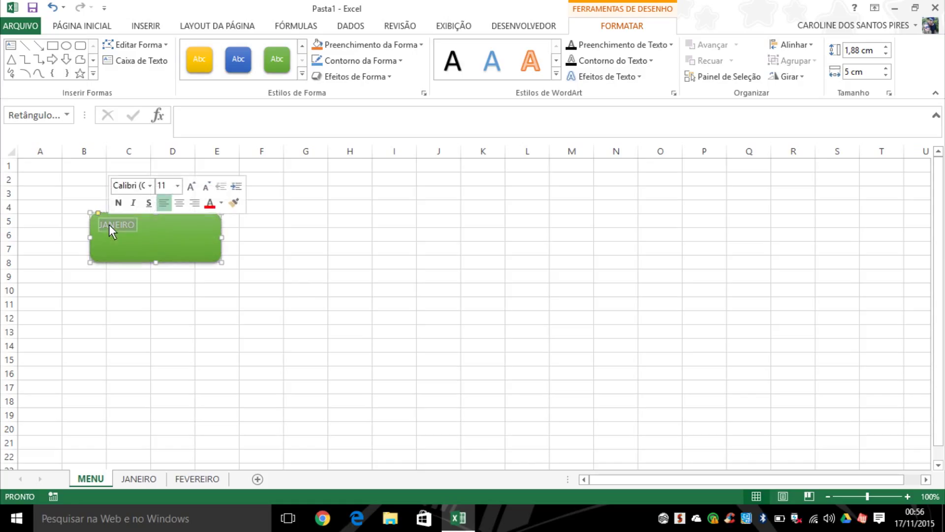
left_click(98, 27)
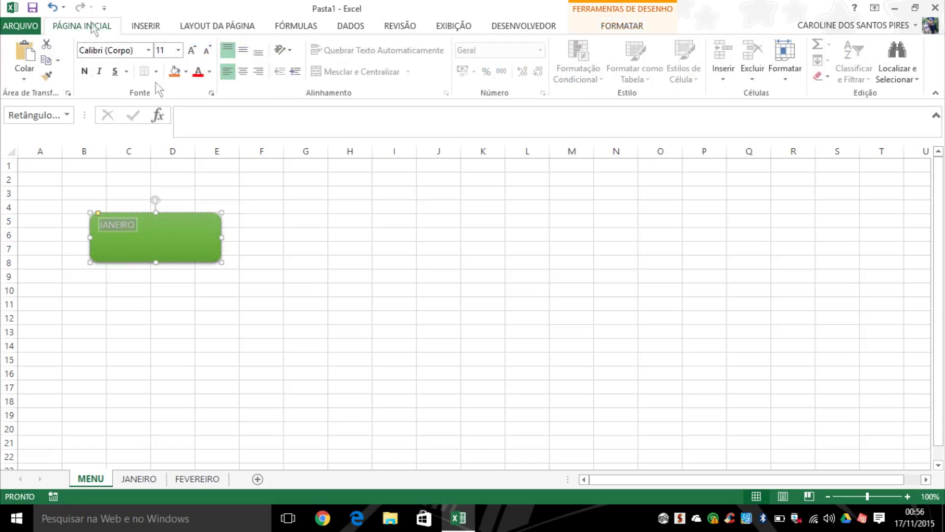
left_click(188, 53)
left_click(188, 54)
left_click(188, 53)
left_click(188, 53)
left_click(188, 53)
Step: Set the JANEIRO label to Times New Roman, centred horizontally and vertically
left_click(129, 50)
type("Times New Roma")
key("Return")
left_click(246, 71)
left_click(243, 51)
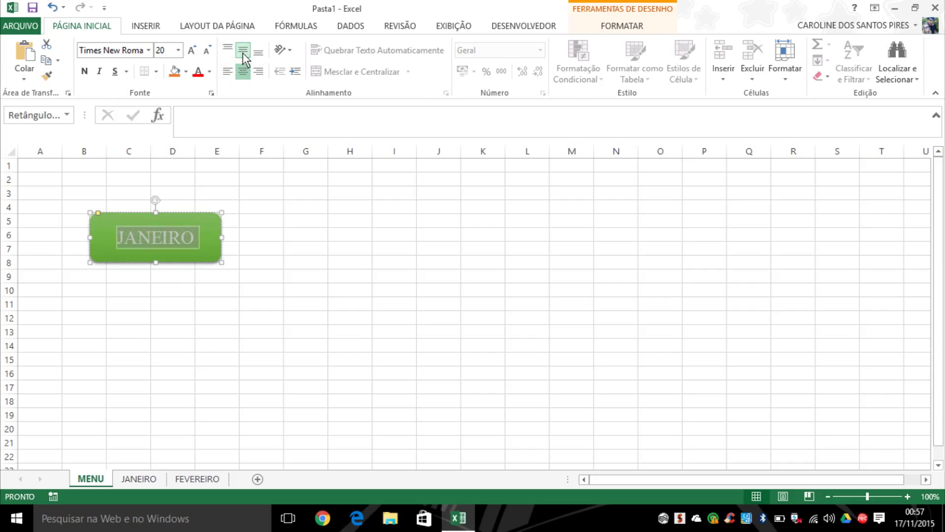
left_click(633, 34)
left_click(354, 288)
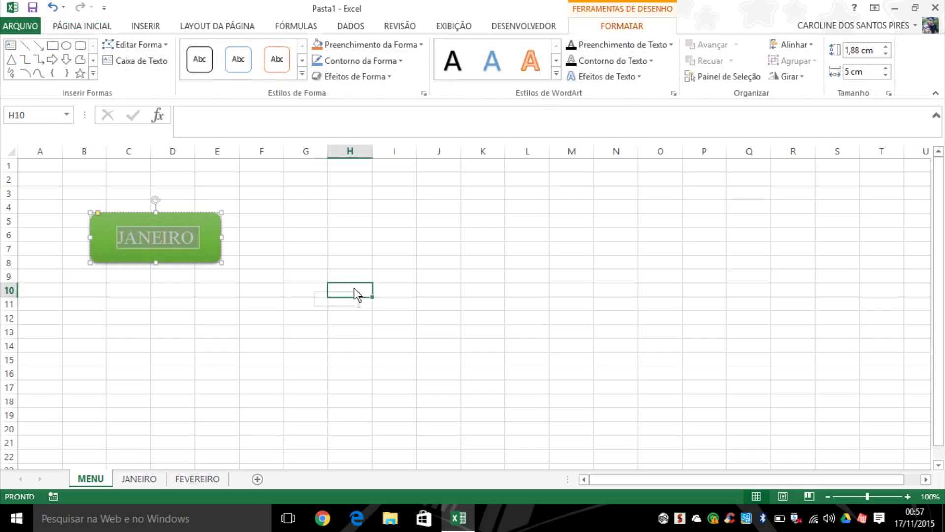
left_click(193, 228)
left_click(166, 215)
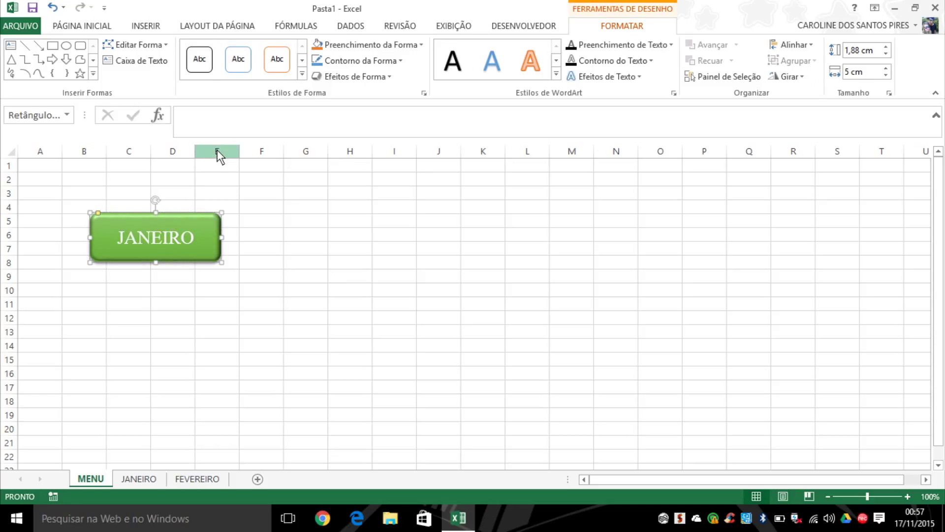
Step: Duplicate the JANEIRO button to its right and relabel the copy FEVEREIRO
key("ctrl+d")
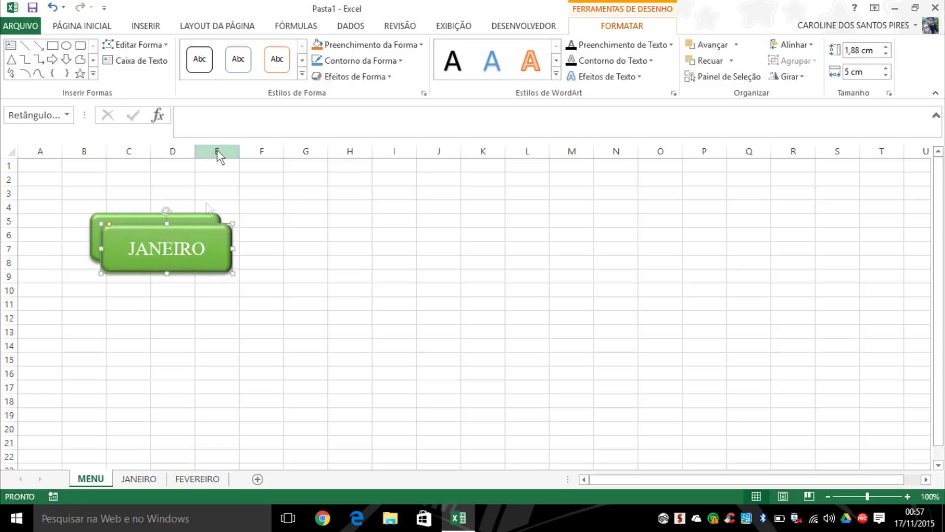
left_click_drag(175, 229, 310, 216)
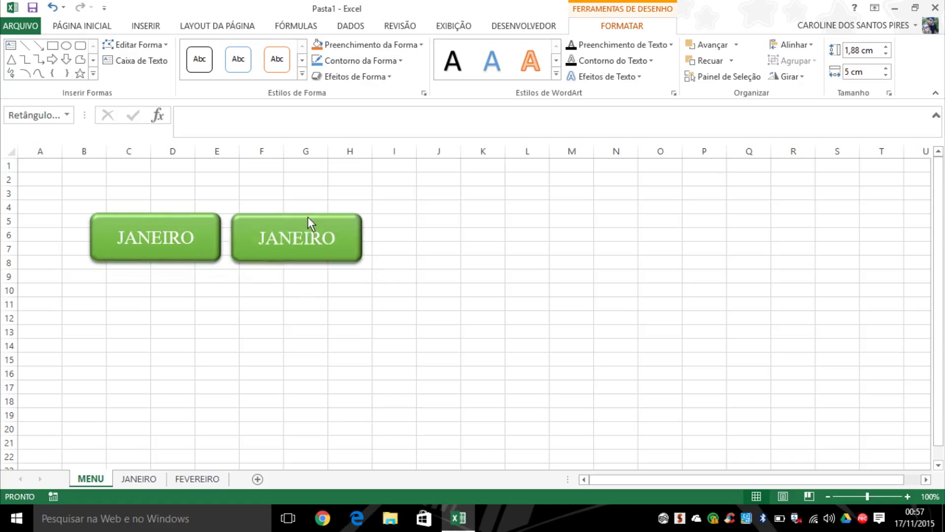
double_click(296, 236)
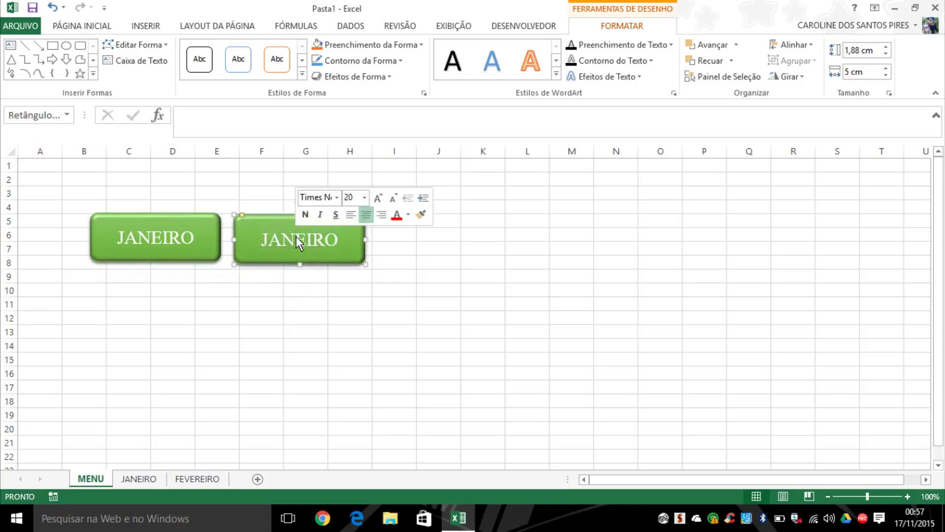
type("FEVERE")
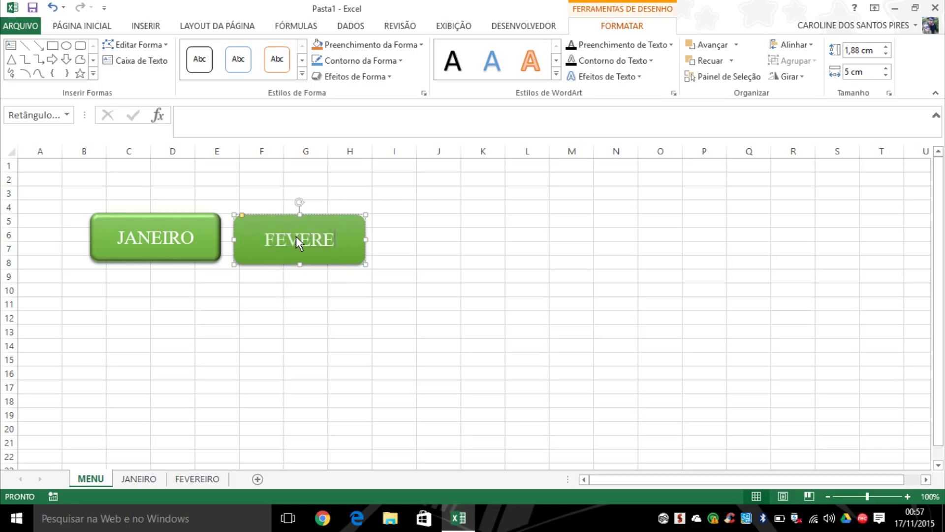
key("BackSpace")
key("BackSpace")
type("RE")
type("U")
key("BackSpace")
type("IRO")
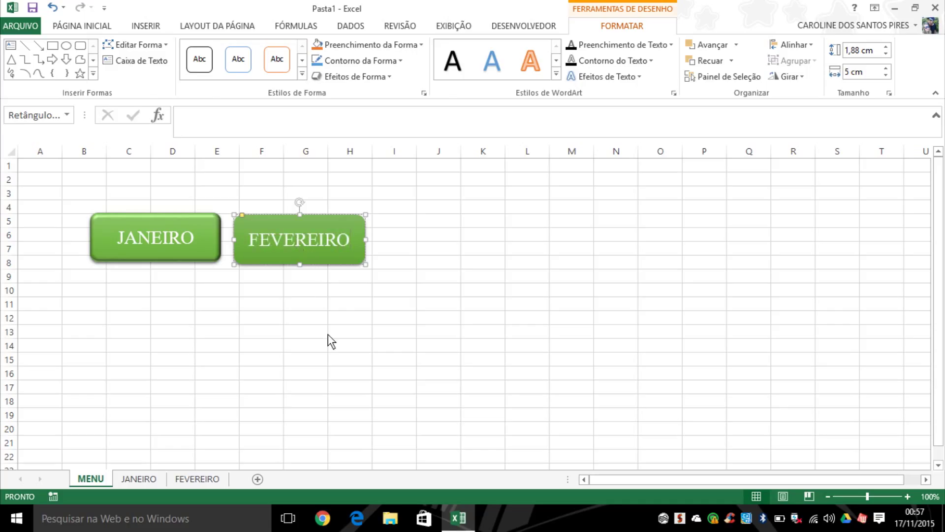
left_click(324, 333)
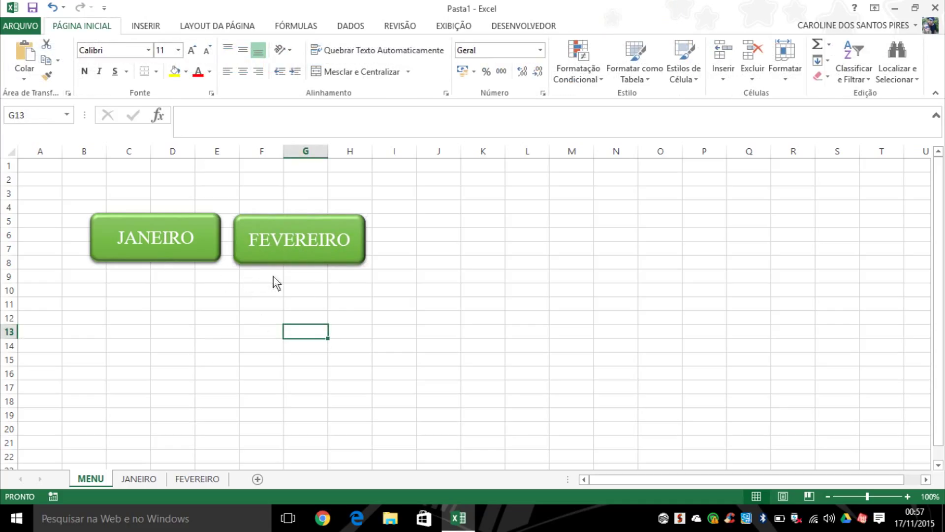
Step: Nudge the JANEIRO button slightly left to line up with FEVEREIRO
left_click_drag(192, 257, 187, 260)
left_click(274, 372)
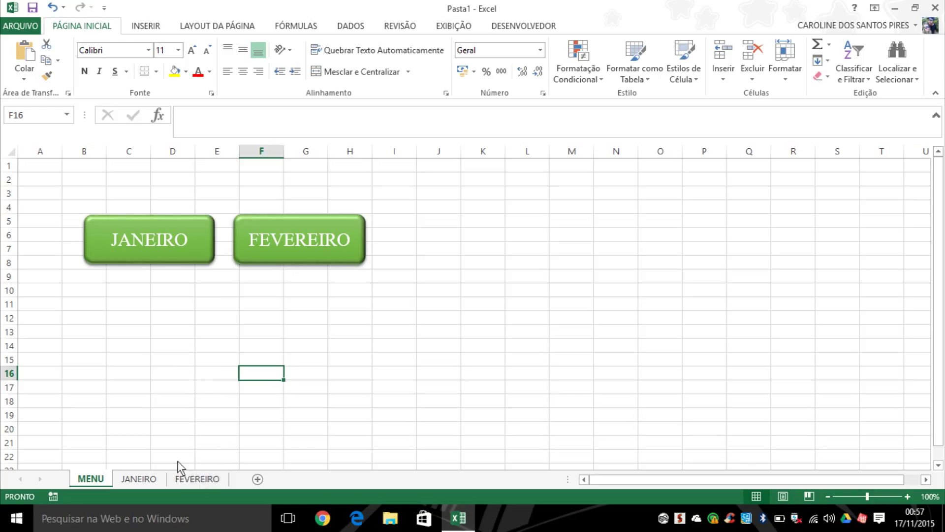
left_click(167, 360)
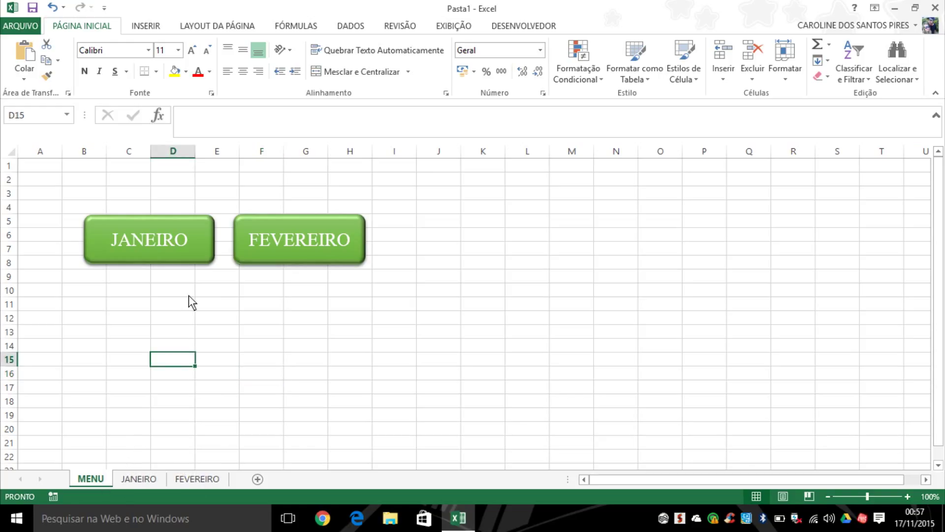
Step: Hyperlink the JANEIRO button to the JANEIRO sheet via Colocar neste documento
left_click(148, 238)
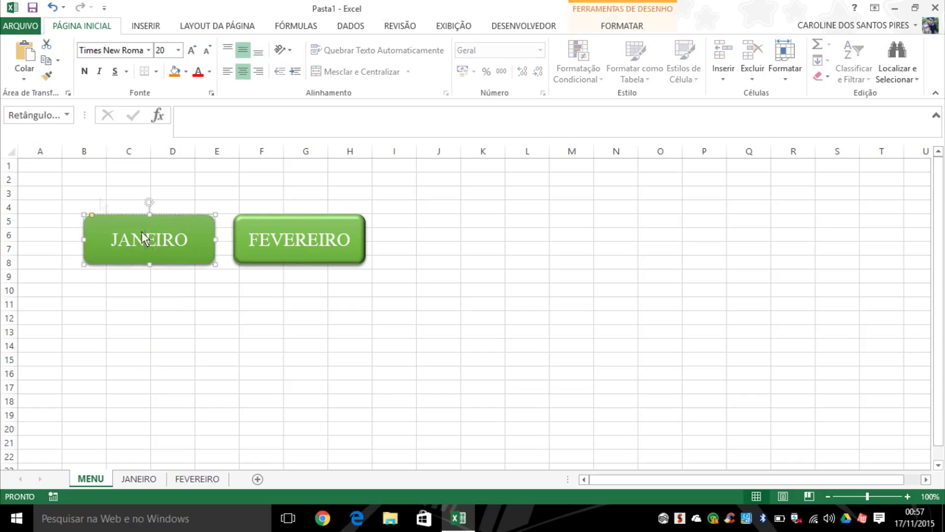
right_click(106, 218)
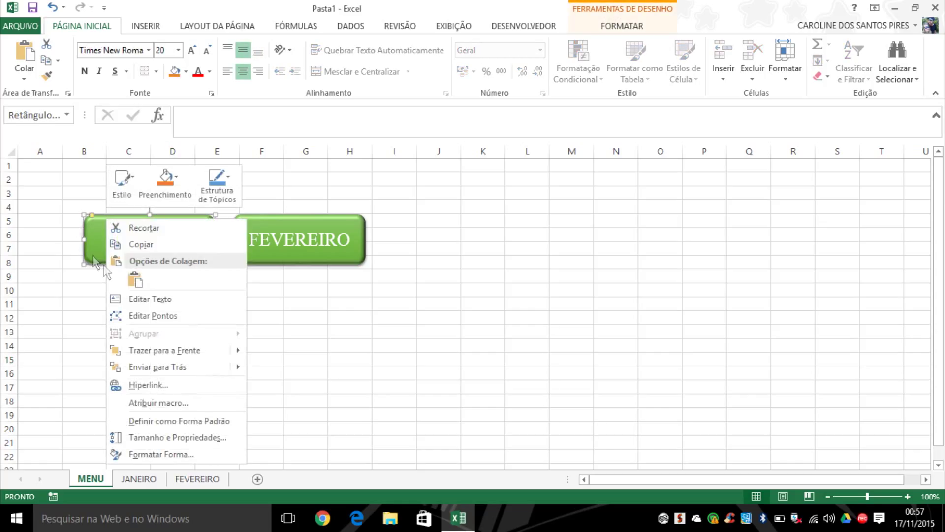
left_click(175, 380)
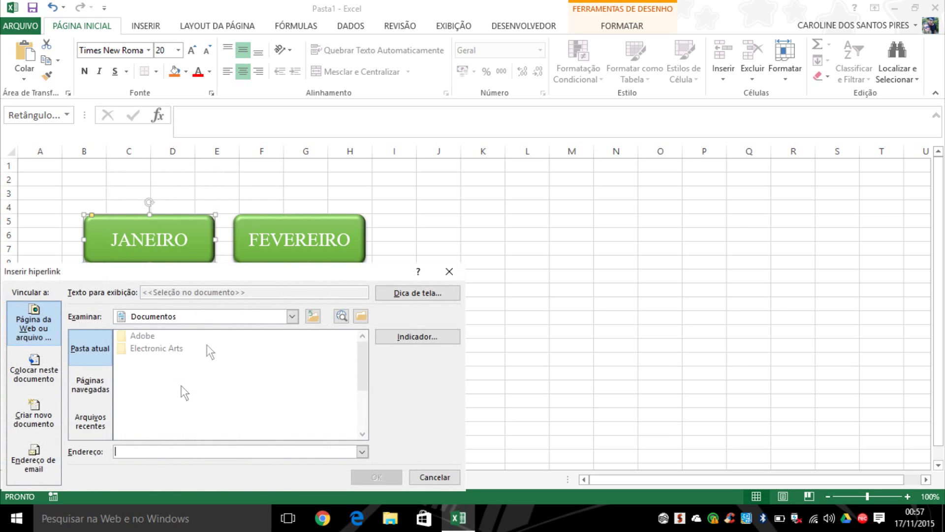
left_click_drag(203, 272, 444, 140)
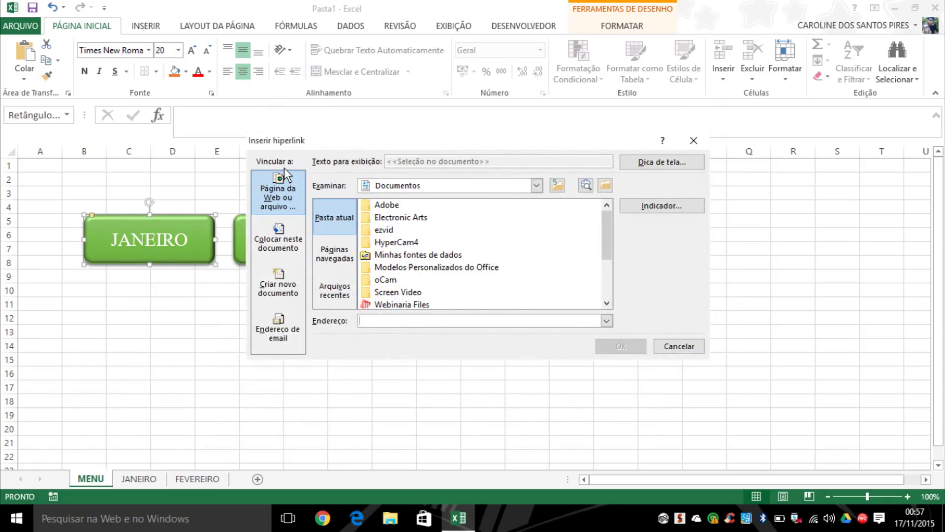
left_click(302, 240)
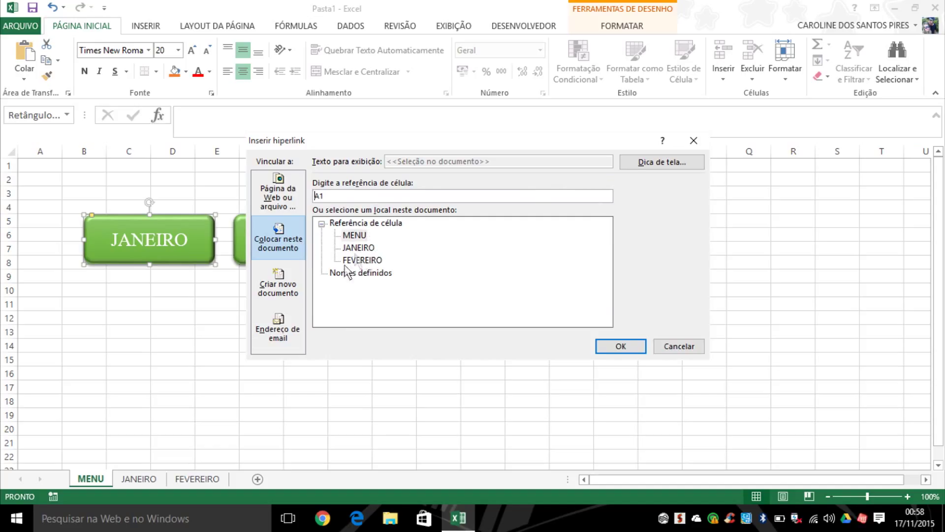
left_click(362, 248)
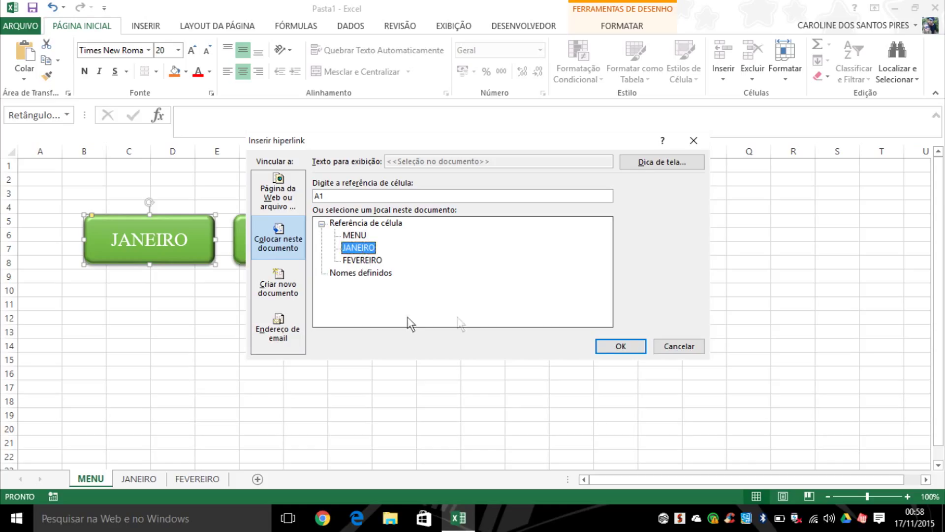
left_click(612, 345)
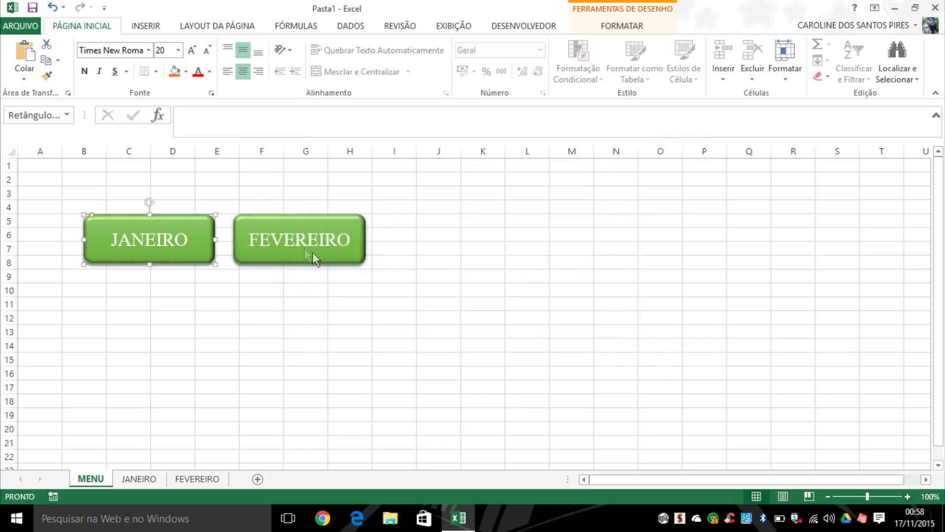
Step: Hyperlink the FEVEREIRO button to the FEVEREIRO sheet, then test the JANEIRO button
left_click(277, 259)
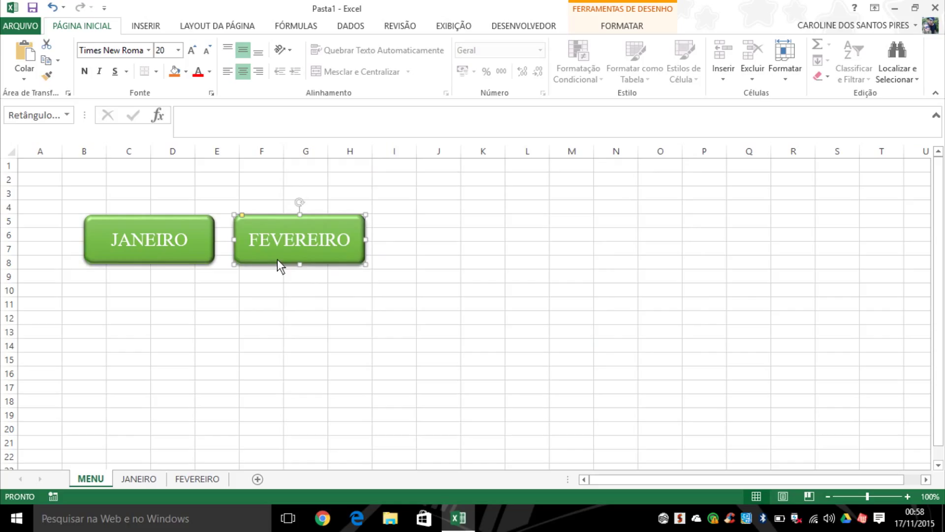
right_click(276, 259)
right_click(258, 256)
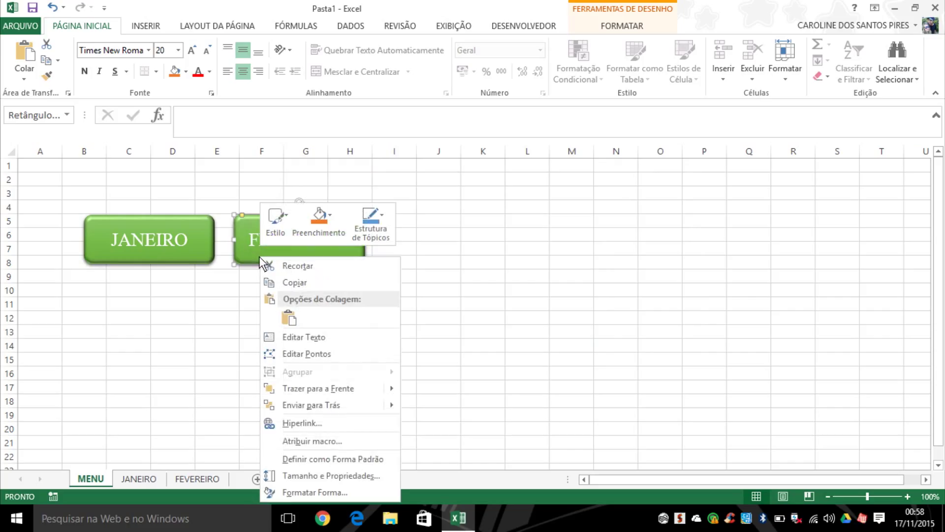
left_click(311, 418)
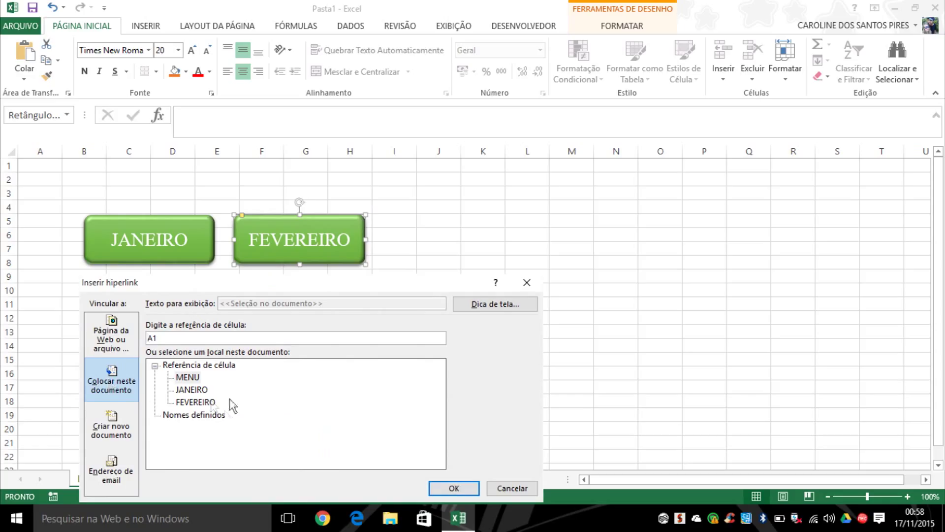
left_click(205, 403)
left_click(454, 487)
left_click(362, 347)
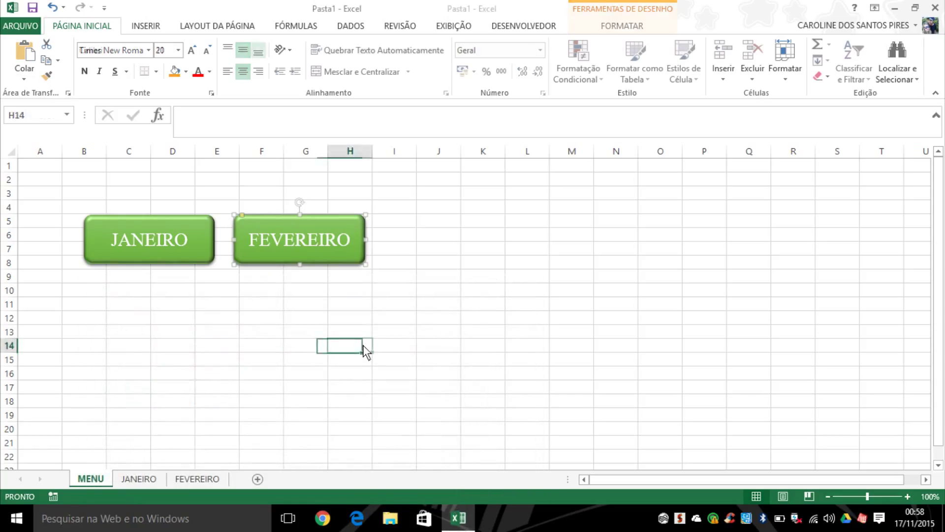
left_click(170, 248)
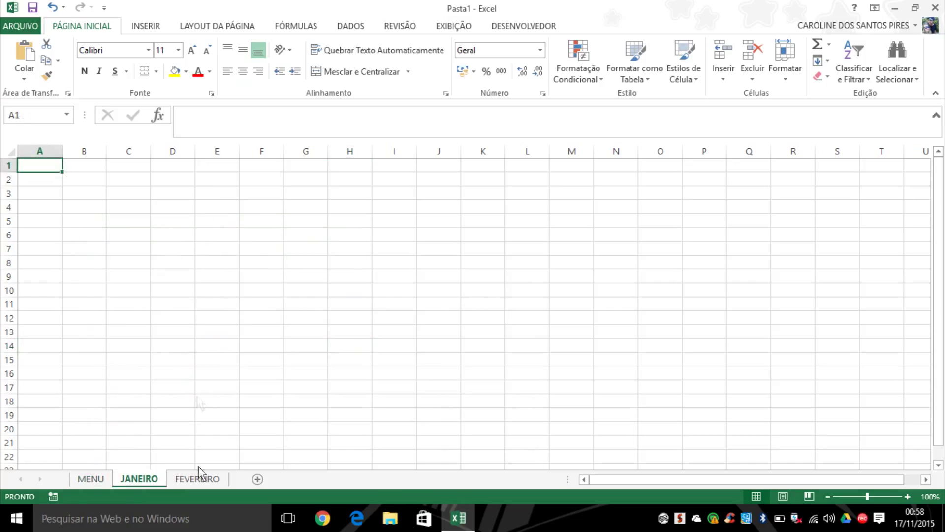
Step: Return to MENU, test the FEVEREIRO button's link, then open the JANEIRO sheet
left_click(96, 478)
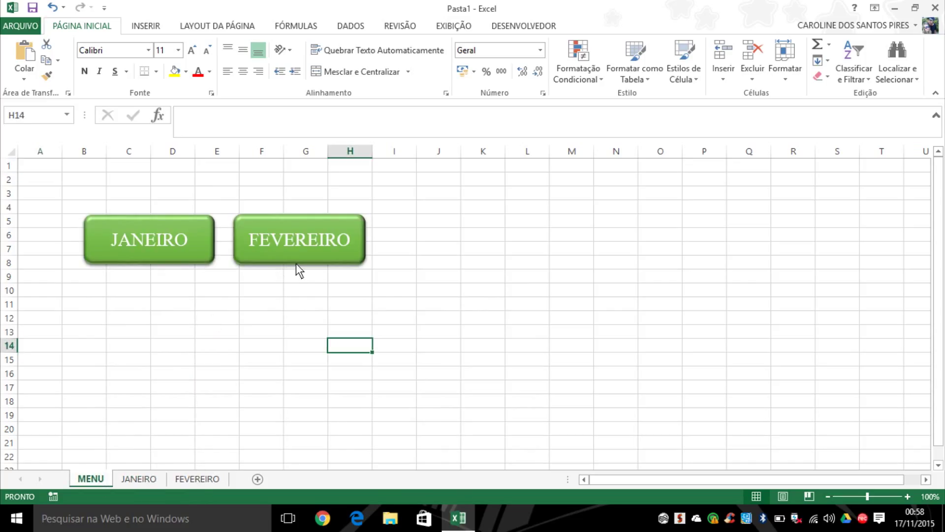
left_click(296, 262)
left_click(90, 479)
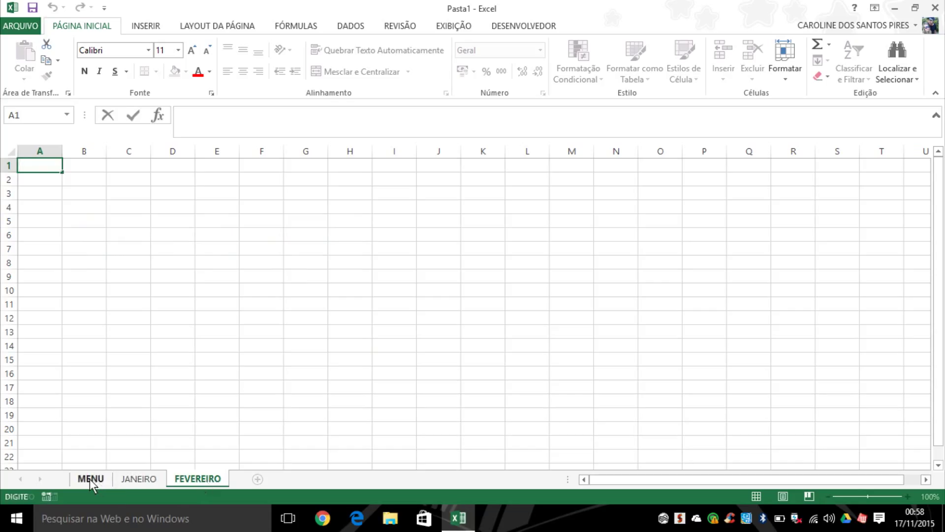
left_click(129, 478)
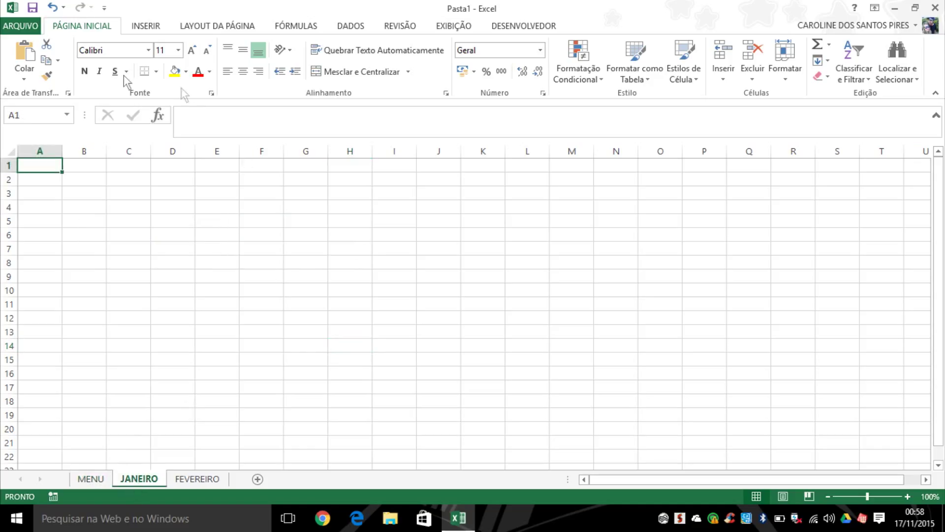
left_click(144, 27)
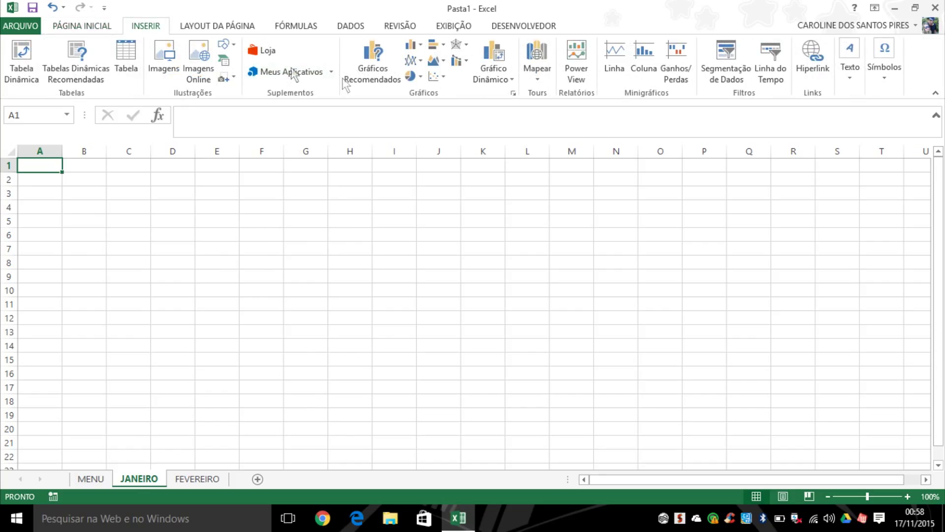
Step: Draw a left-pointing arrow near R5 (rows 4–7, columns Q–S) and label it VOLTAR AO MENU
left_click(227, 46)
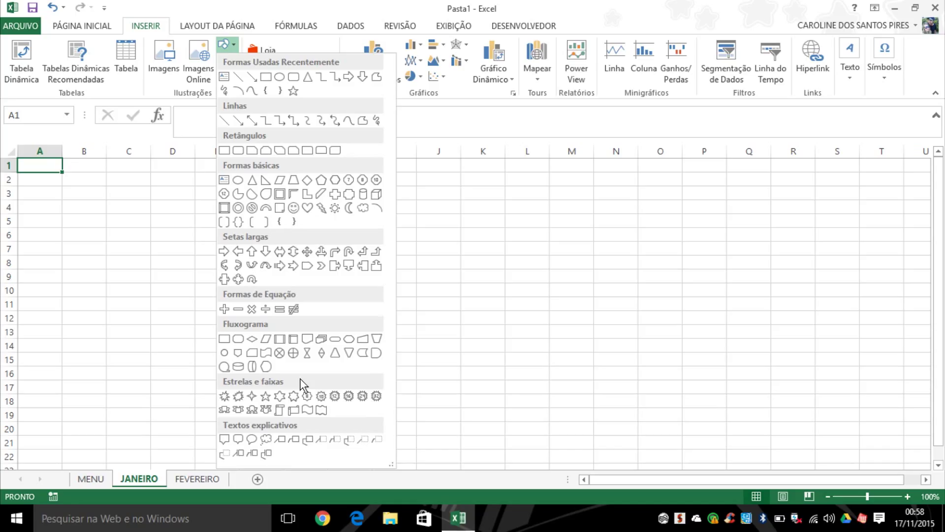
left_click(238, 253)
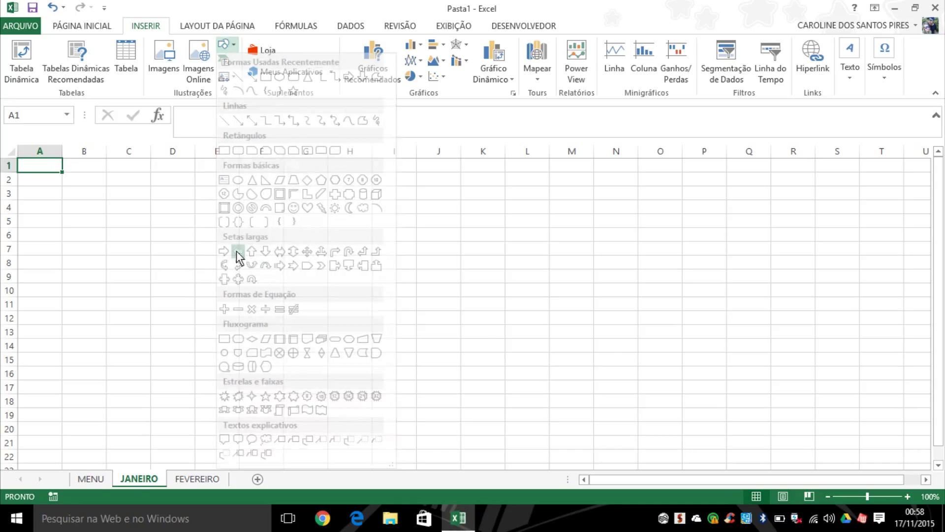
left_click_drag(462, 289, 564, 337)
left_click_drag(514, 309, 819, 233)
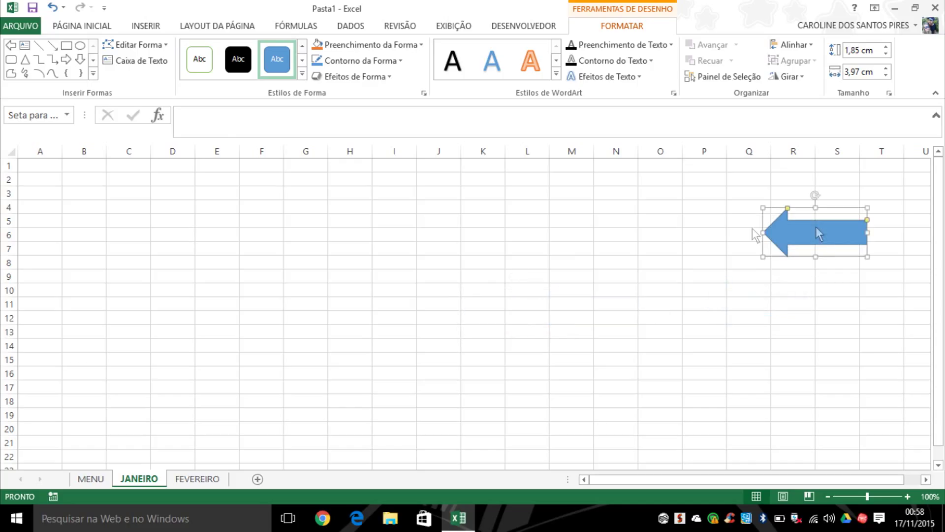
right_click(776, 241)
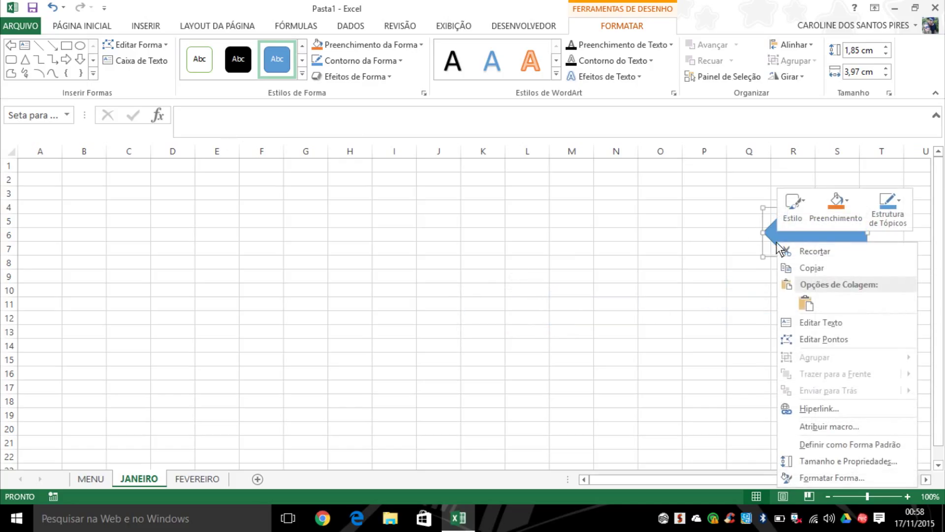
left_click(831, 324)
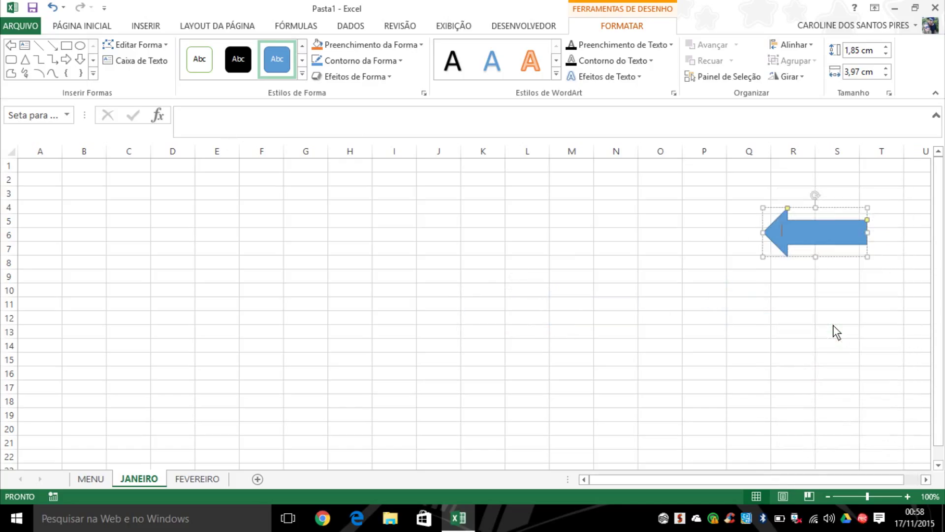
type("VOLTAR A")
type("O MENU")
Step: Give the VOLTAR AO MENU arrow a bevel and the black Abc shape style
left_click(787, 361)
left_click(791, 222)
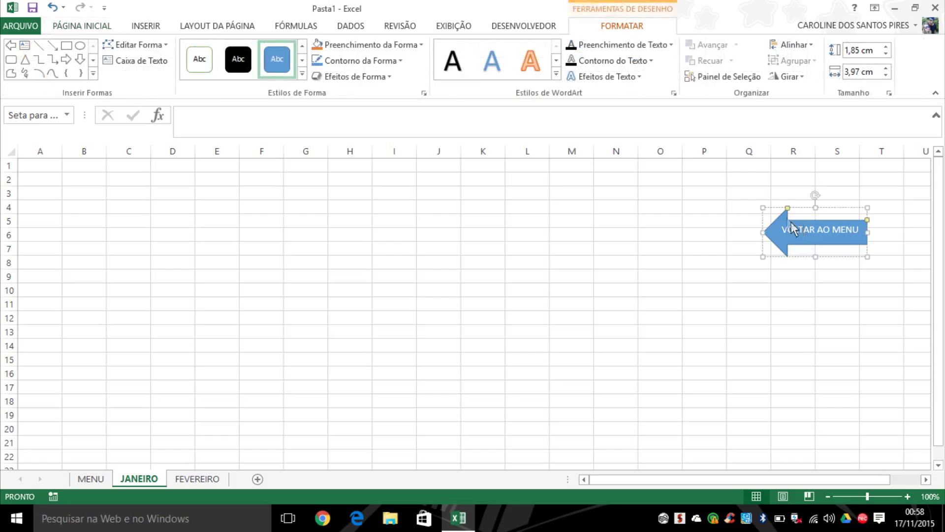
left_click(347, 76)
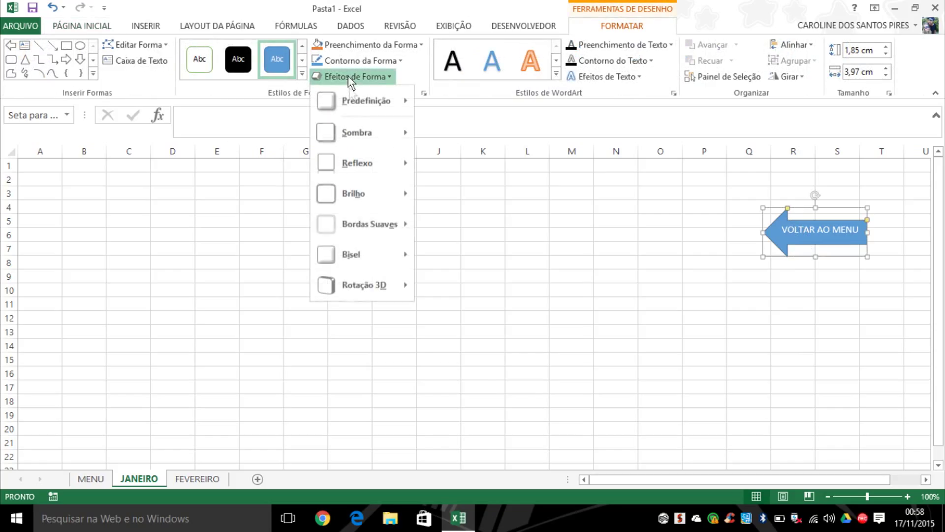
mouse_move(358, 254)
left_click(433, 328)
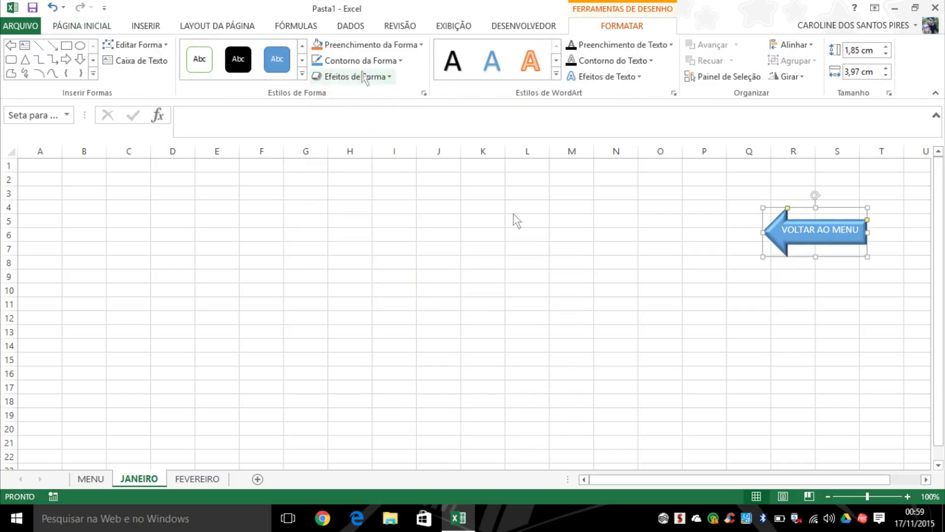
left_click(244, 62)
left_click(834, 320)
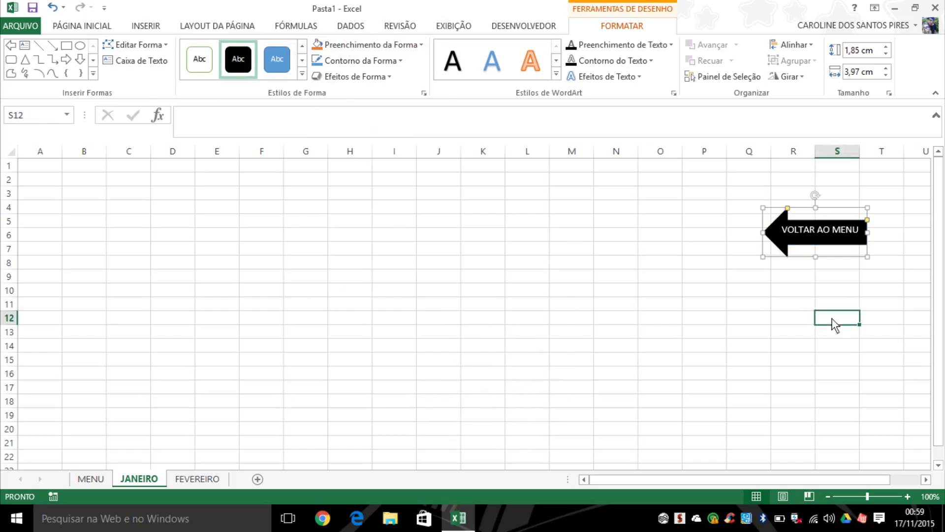
left_click(786, 254)
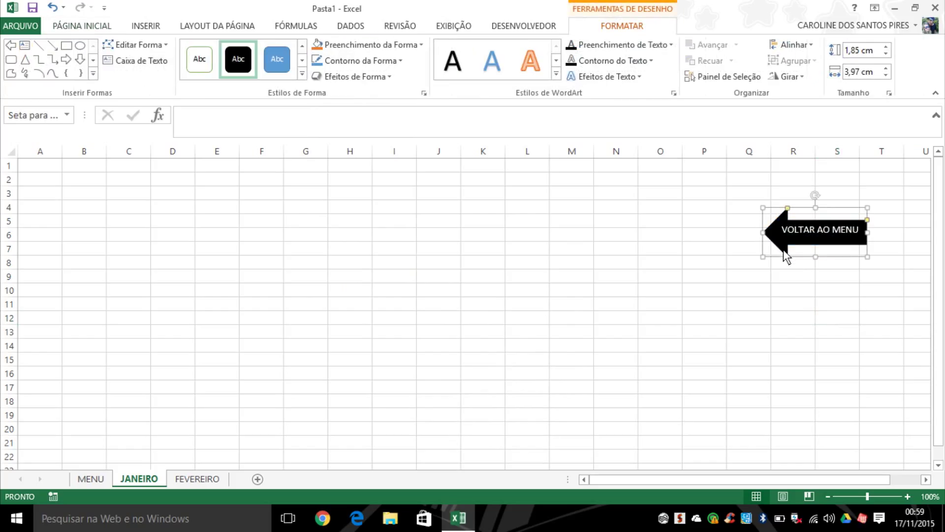
Step: Hyperlink the VOLTAR AO MENU arrow to the MENU sheet via Colocar neste documento
right_click(786, 254)
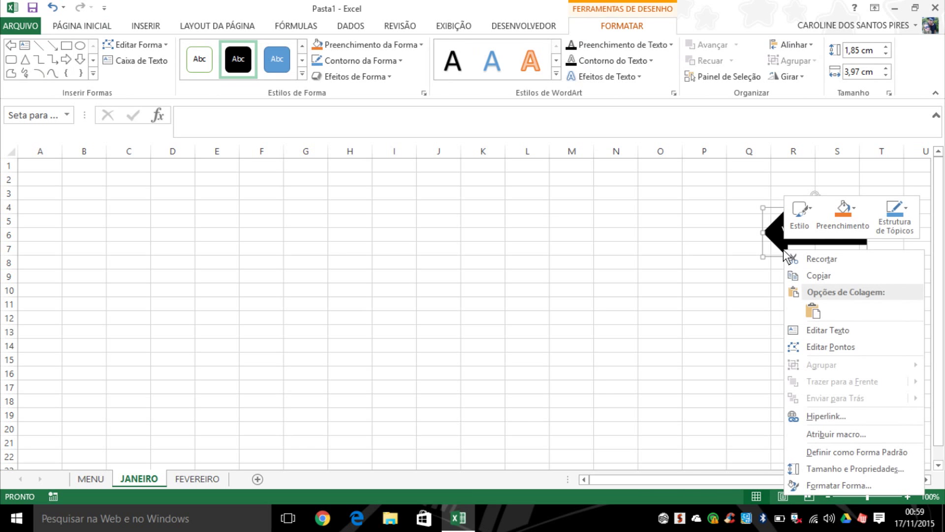
left_click(817, 415)
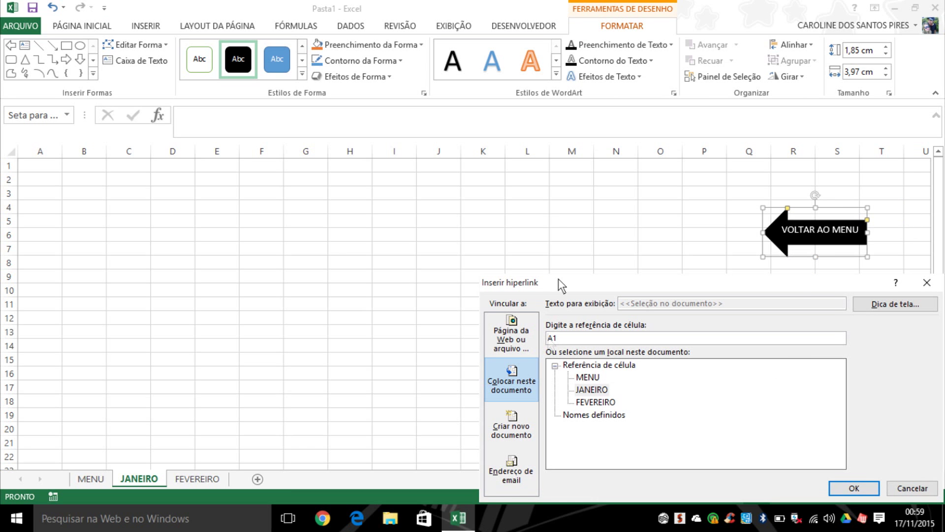
left_click_drag(601, 290, 331, 237)
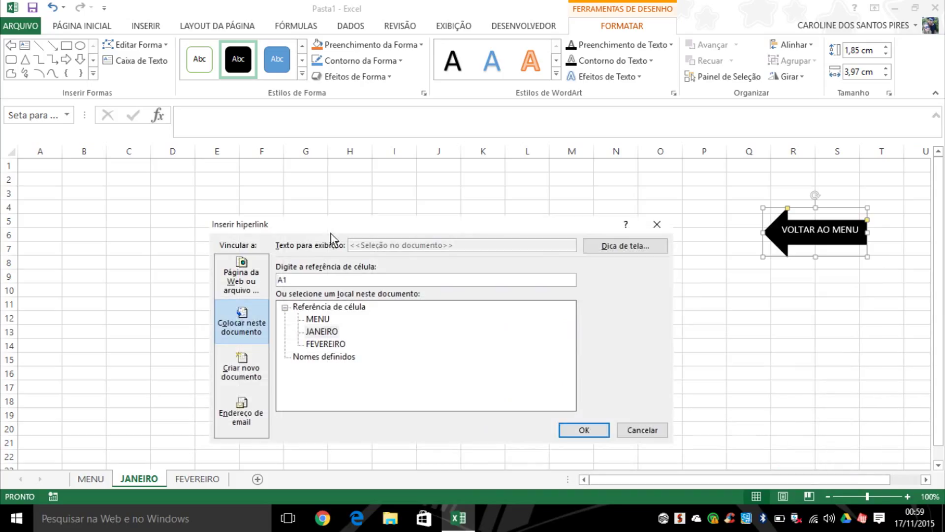
left_click(322, 320)
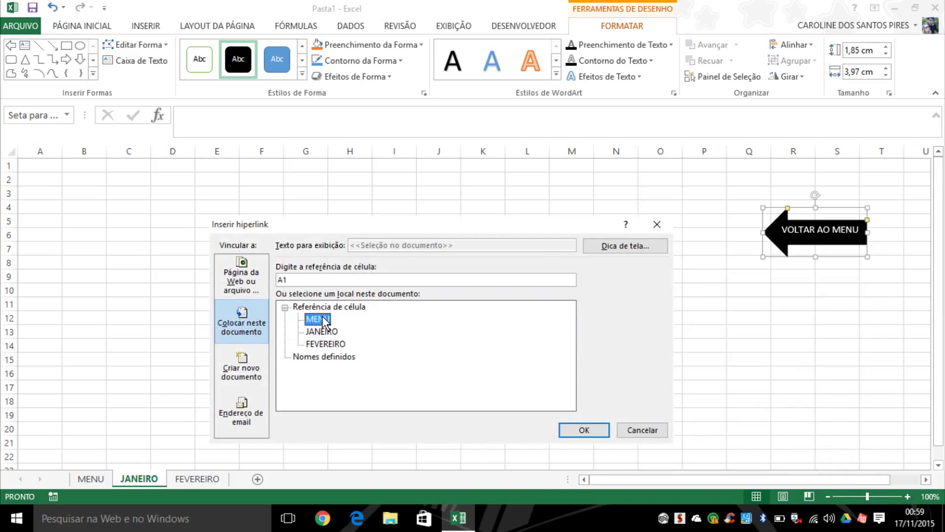
left_click(584, 433)
left_click(779, 277)
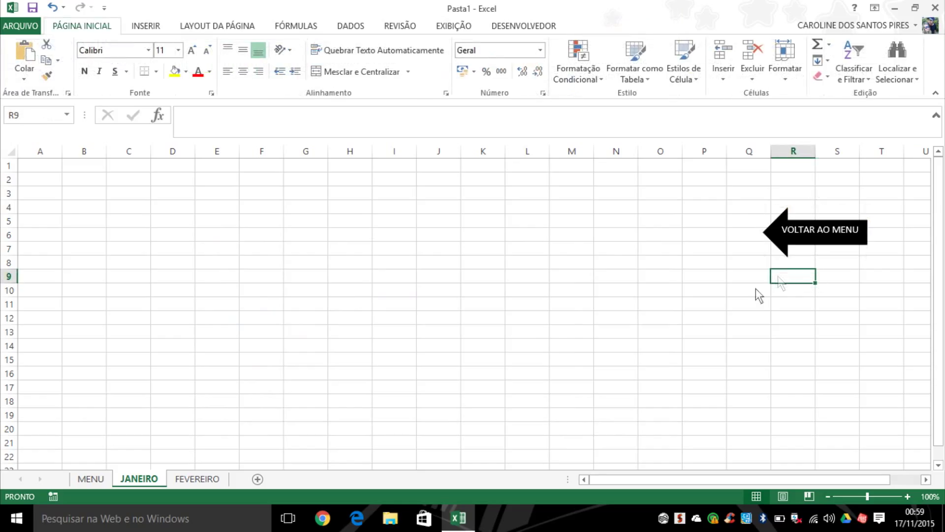
Step: Test the JANEIRO button and VOLTAR AO MENU arrow links back and forth, finishing on MENU
left_click(789, 236)
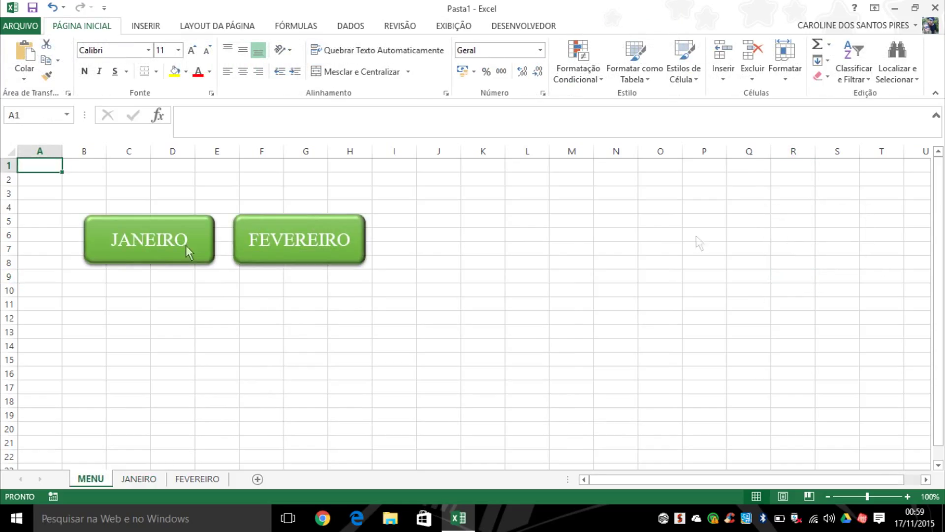
left_click(173, 241)
left_click(808, 244)
left_click(174, 242)
left_click(801, 251)
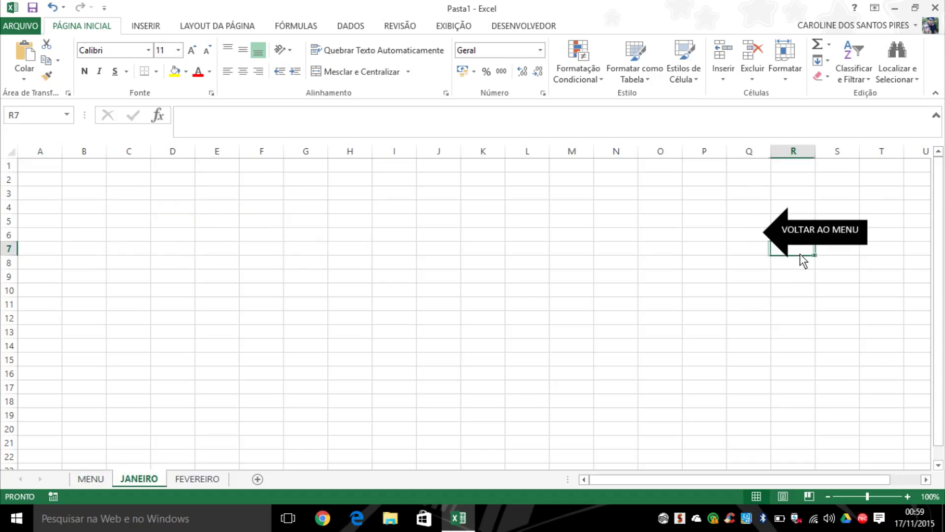
left_click(803, 246)
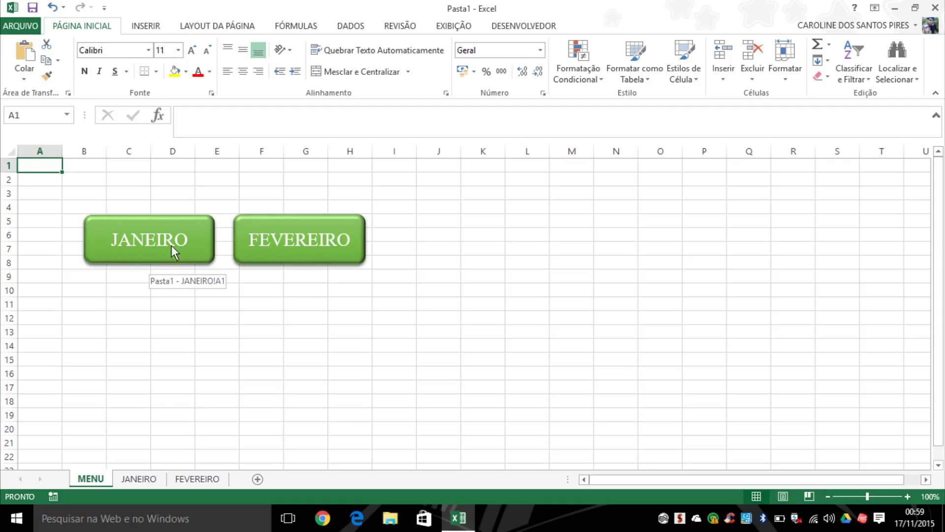
right_click(137, 231)
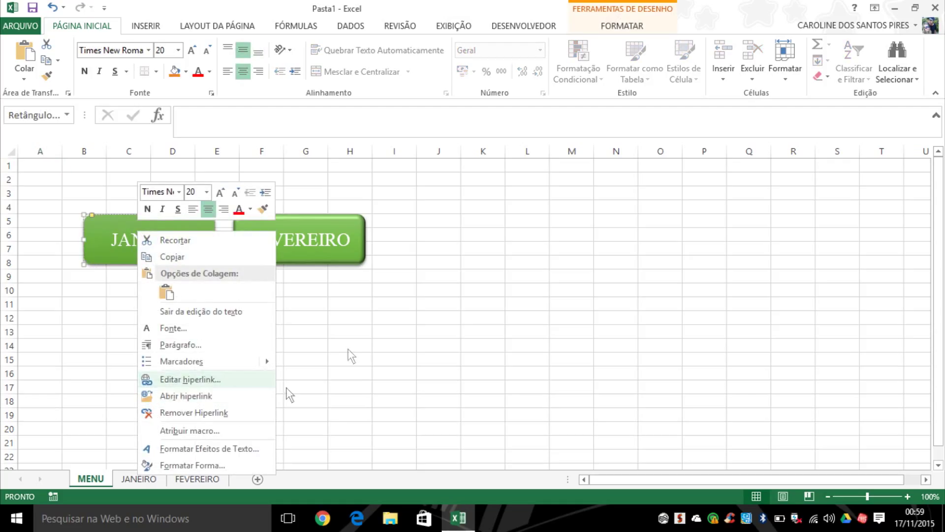
key("Escape")
left_click(136, 27)
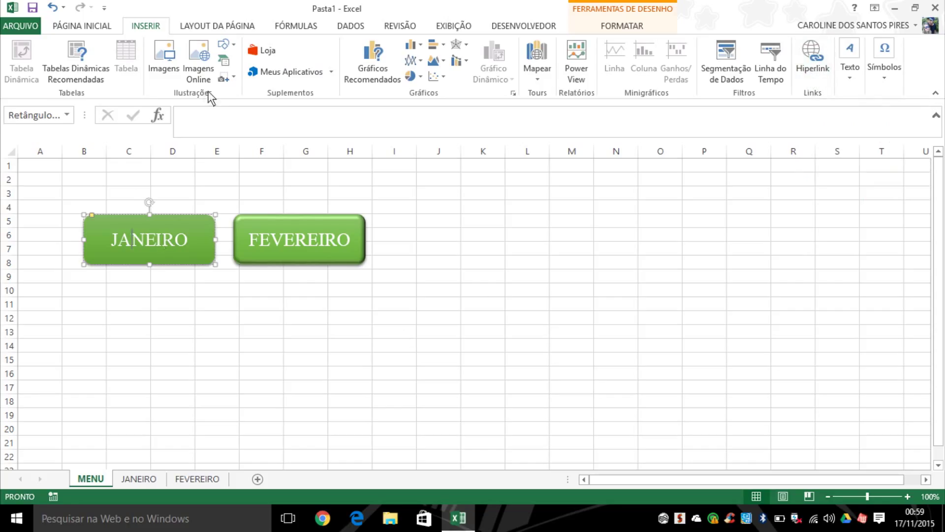
left_click(84, 27)
left_click(138, 300)
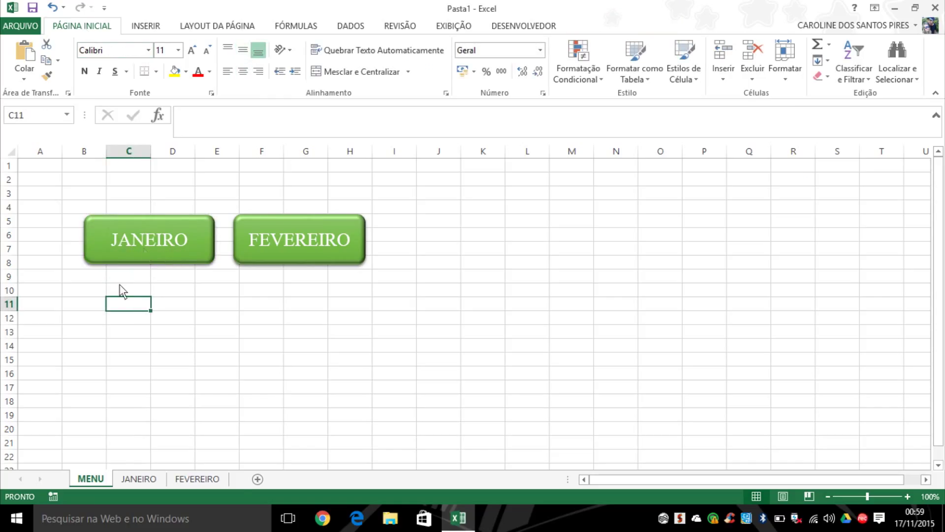
right_click(103, 225)
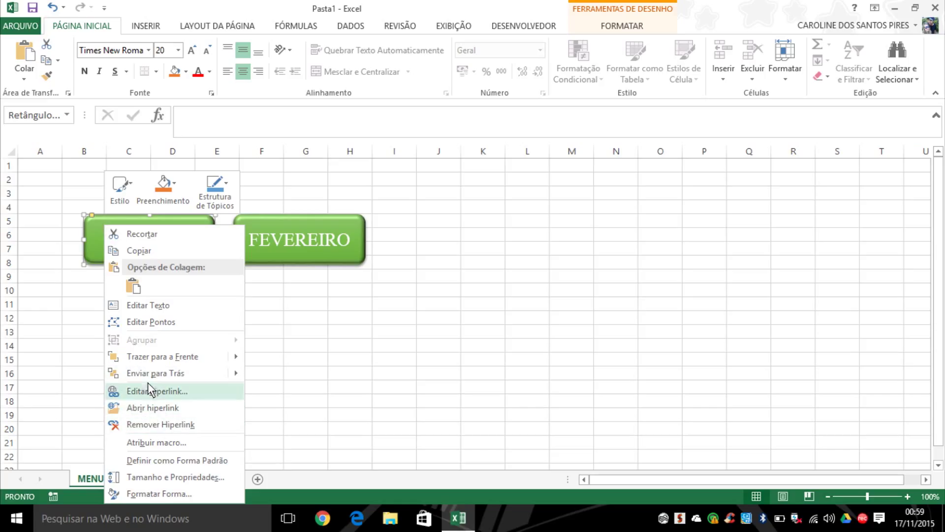
left_click(374, 338)
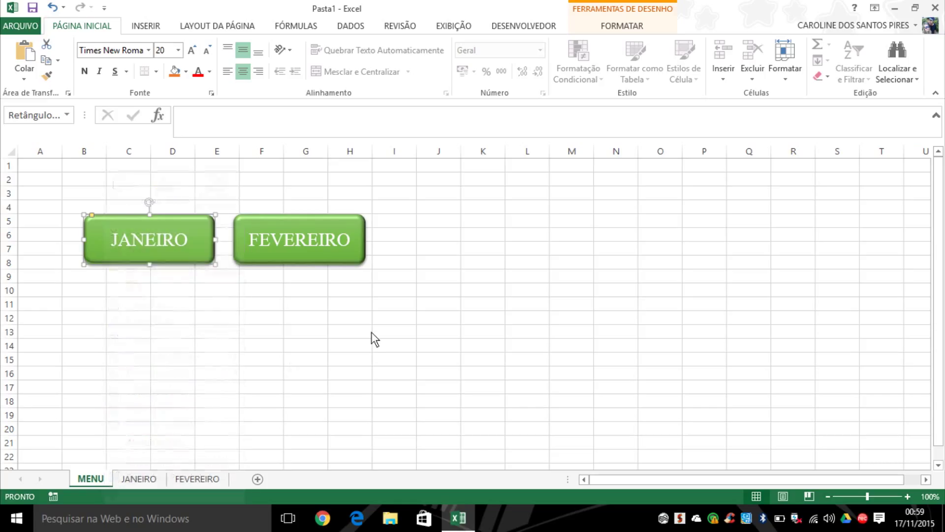
left_click(208, 329)
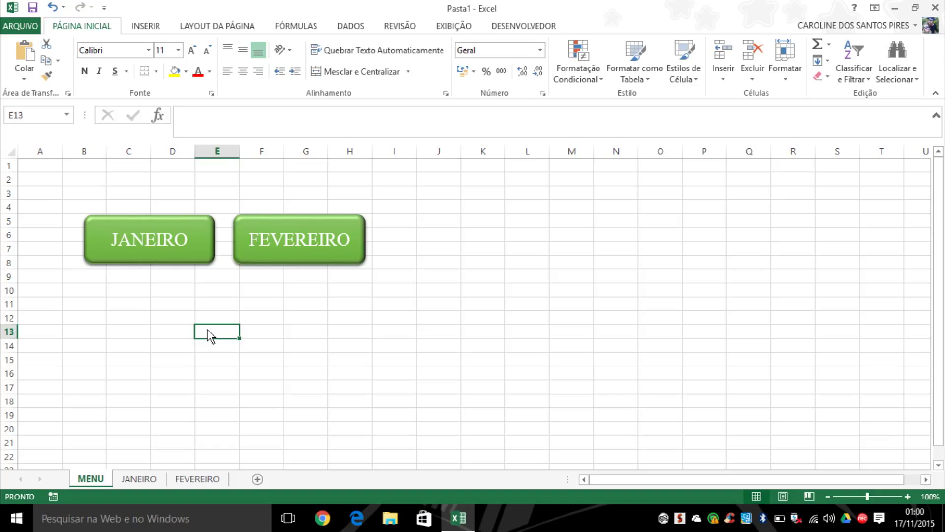